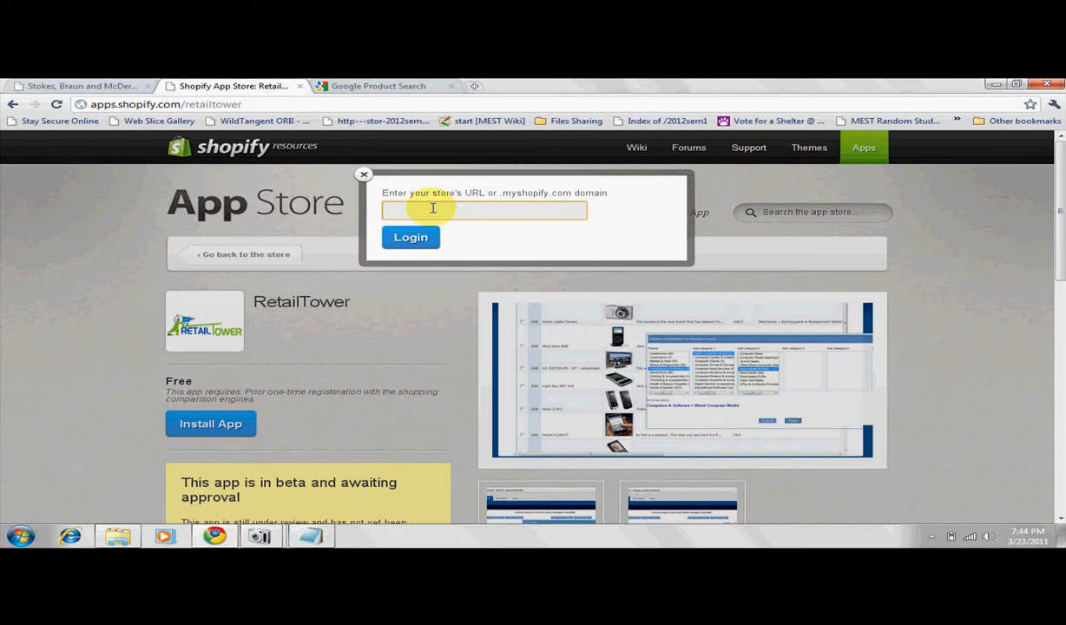
Log in with the store URL stokes-braun-and-mcdermott7017.myshopify.com to install RetailTower, and start the app from its welcome page.
{"action": "type", "text": "https://stokes-braun-and-mcdermott7017.myshopify.com"}
{"action": "left_click", "coordinate": [409, 237]}
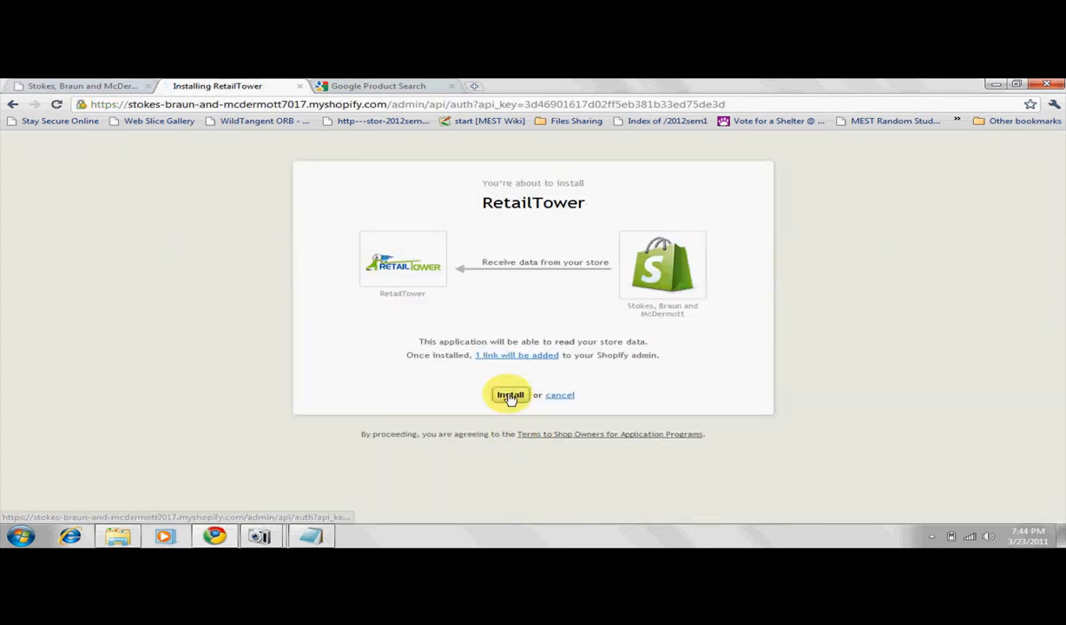
{"action": "left_click", "coordinate": [511, 395]}
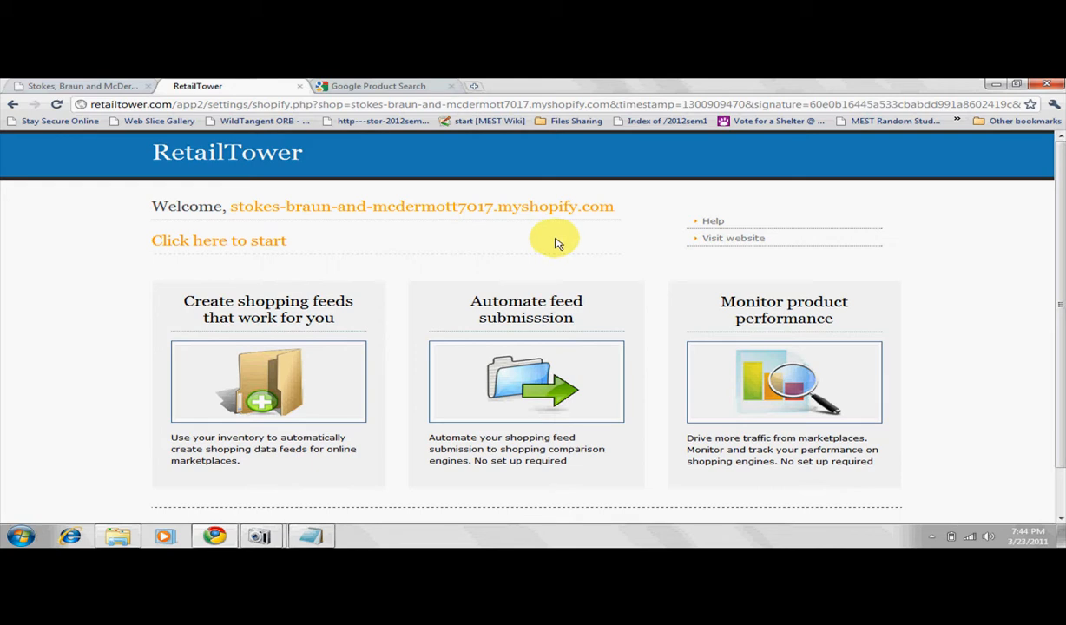
{"action": "left_click", "coordinate": [236, 244]}
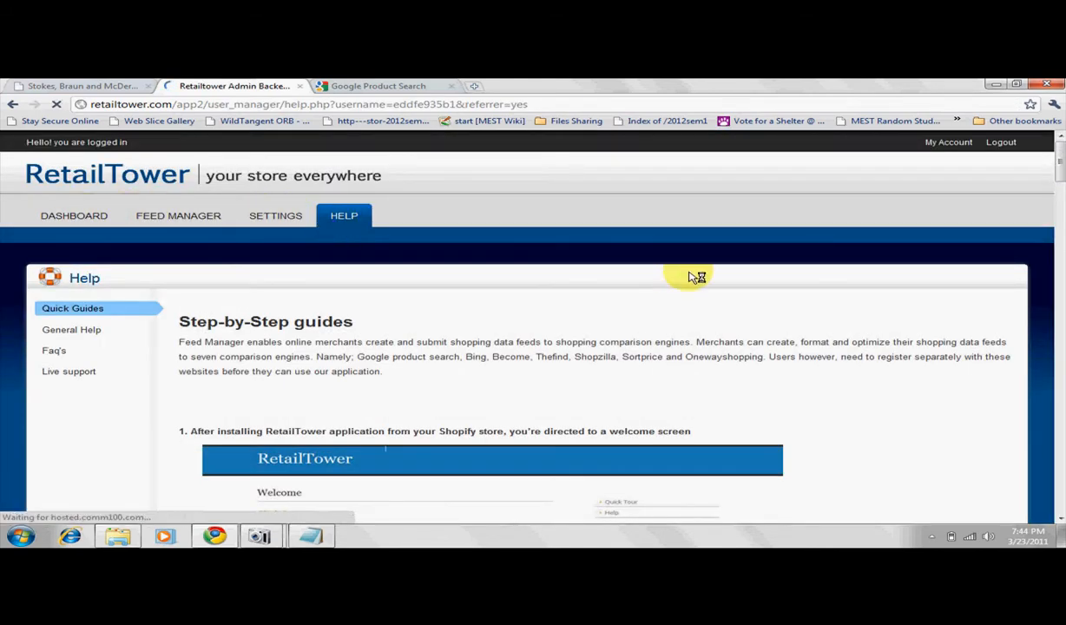
Look through the RetailTower help for the live support and email ticket options.
{"action": "mouse_move", "coordinate": [1061, 173]}
{"action": "left_mouse_down"}
{"action": "mouse_move", "coordinate": [1060, 191]}
{"action": "mouse_move", "coordinate": [1063, 178]}
{"action": "left_mouse_up"}
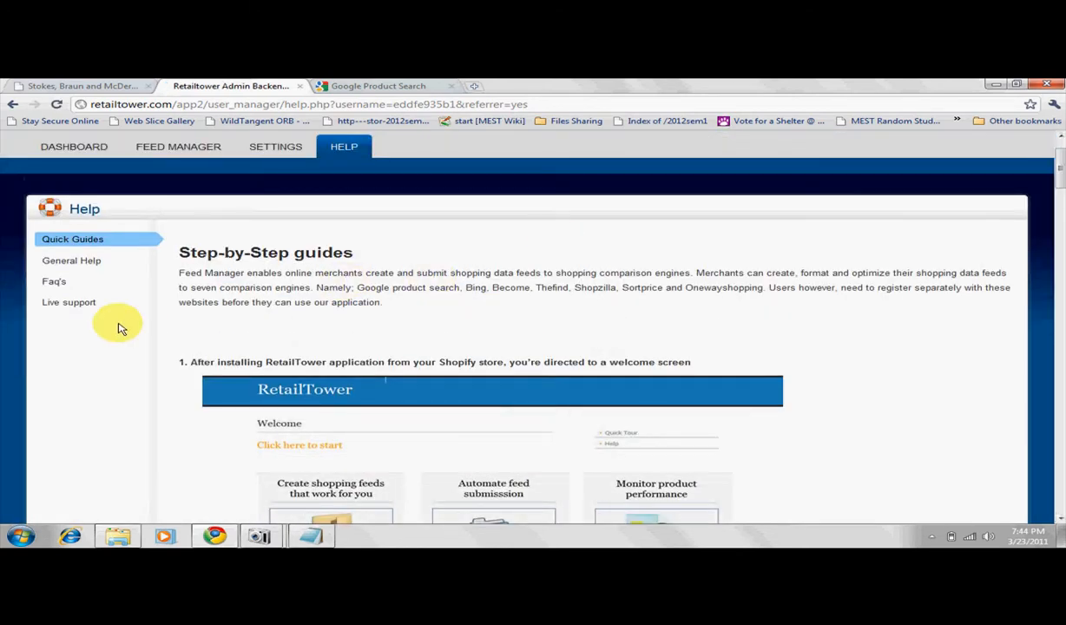
{"action": "left_click", "coordinate": [73, 306]}
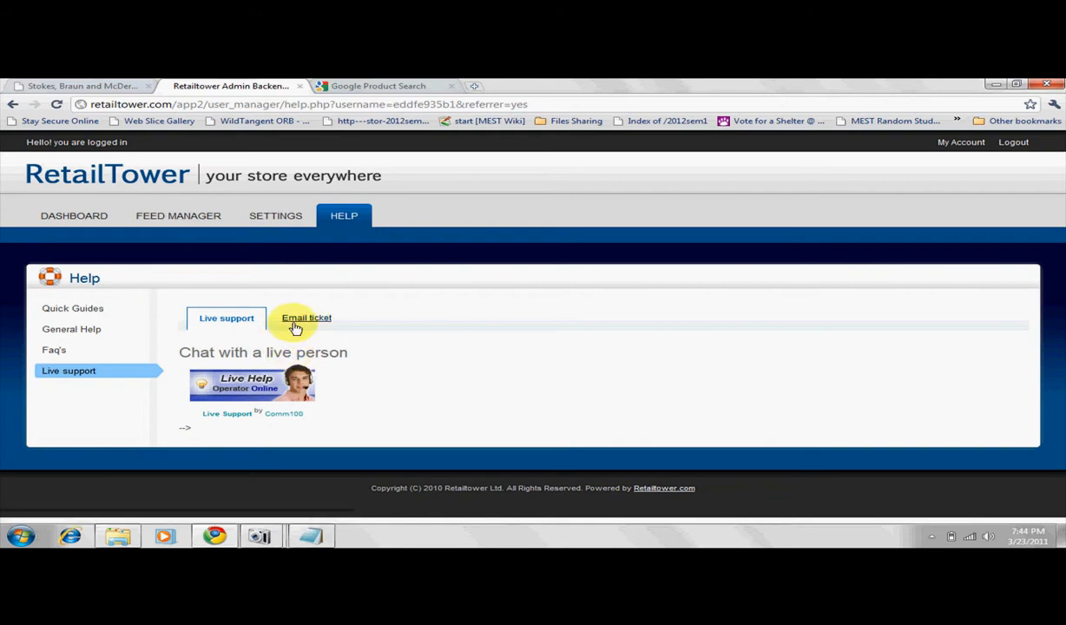
{"action": "left_click", "coordinate": [299, 319]}
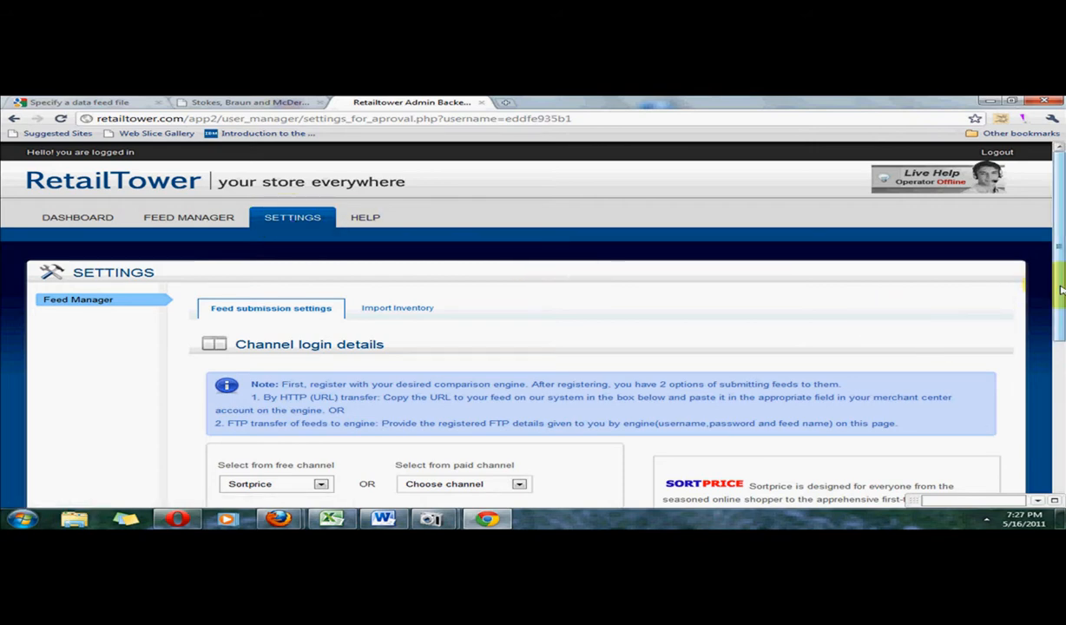
In the channel login details, reset the free channel to "Choose channel" and select Shopzilla as the paid channel.
{"action": "left_click_drag", "start_coordinate": [1060, 310], "coordinate": [1060, 421]}
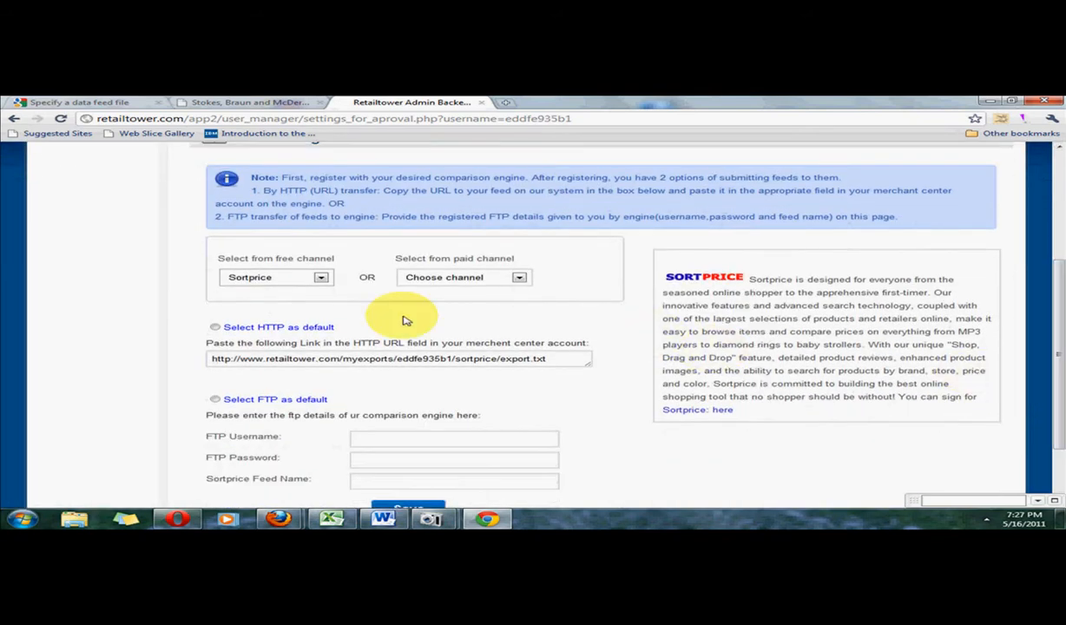
{"action": "left_click", "coordinate": [323, 279]}
{"action": "left_click", "coordinate": [315, 291]}
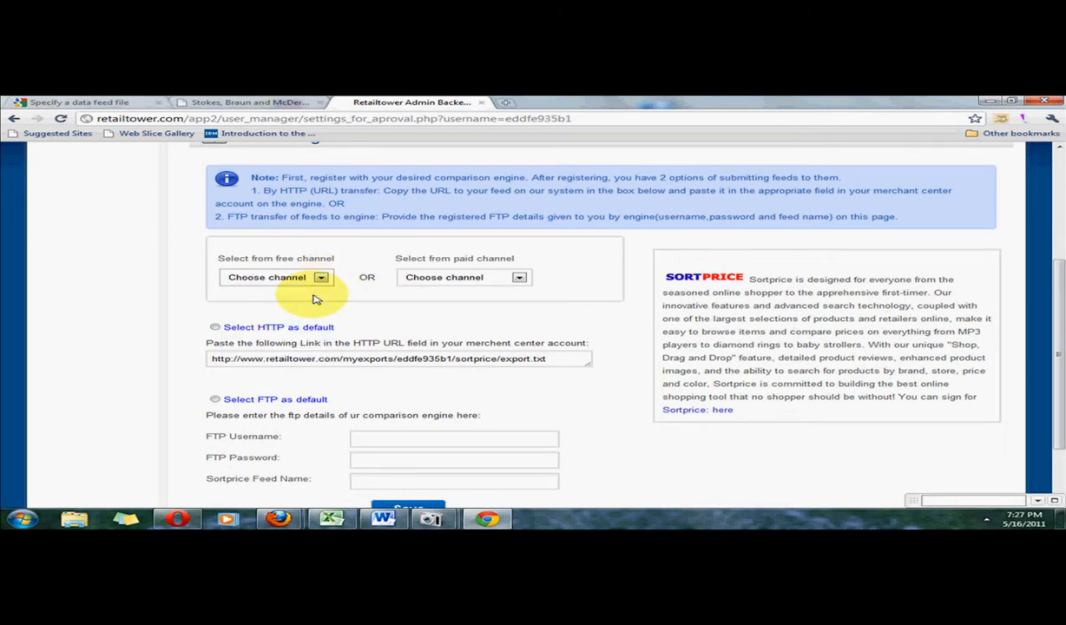
{"action": "left_click", "coordinate": [518, 277]}
{"action": "left_click", "coordinate": [492, 304]}
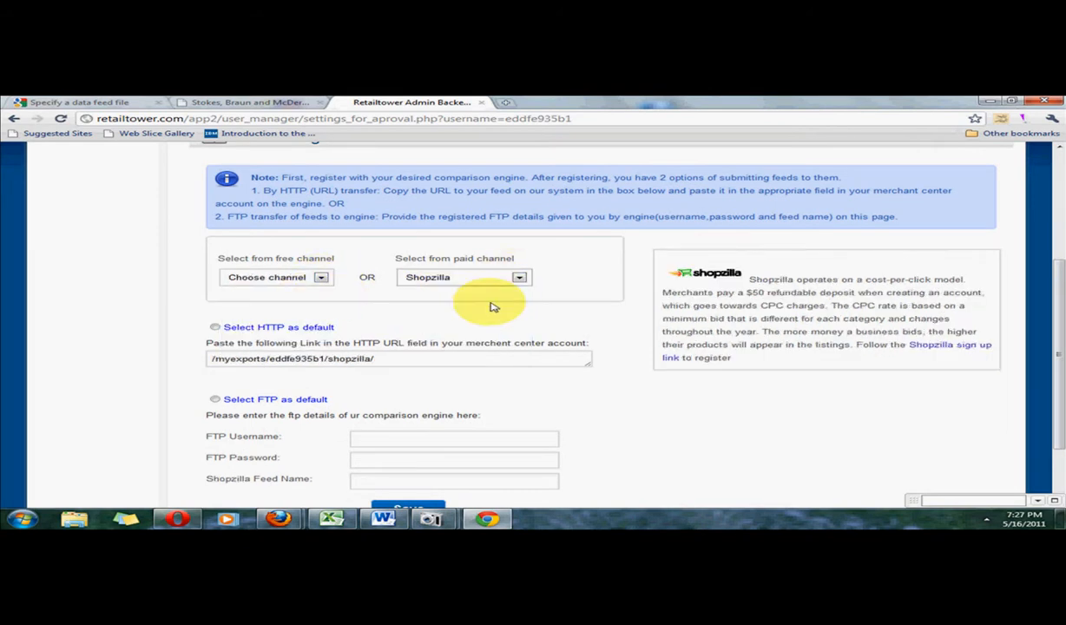
Select Google as the free channel with HTTP as default, and select the full feed URL for the merchant center.
{"action": "left_click", "coordinate": [321, 278]}
{"action": "left_click", "coordinate": [318, 292]}
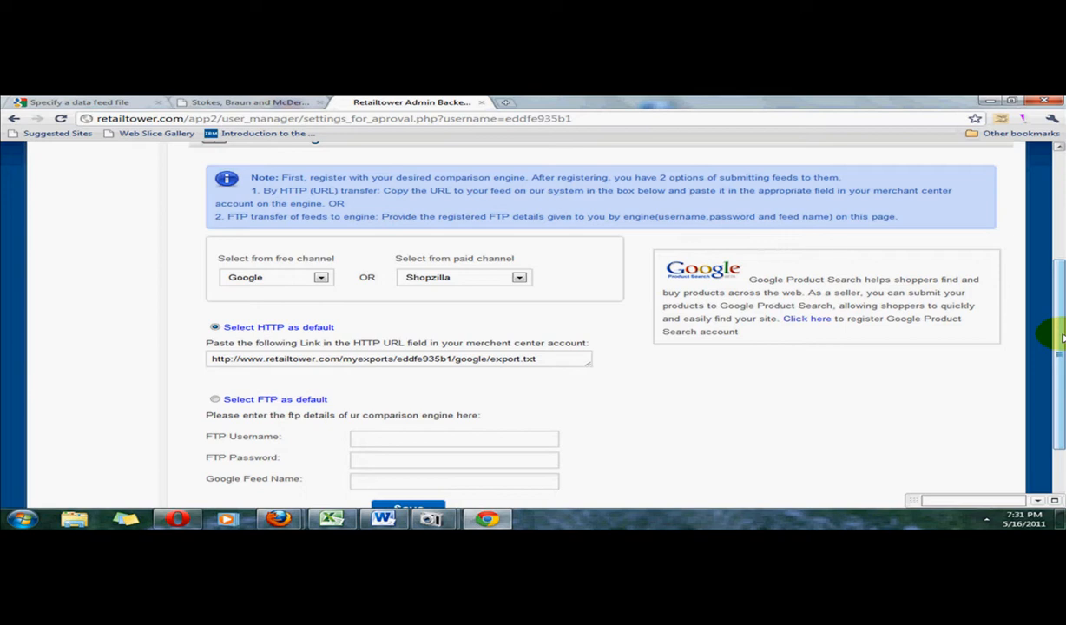
{"action": "left_click_drag", "start_coordinate": [1061, 337], "coordinate": [1062, 353]}
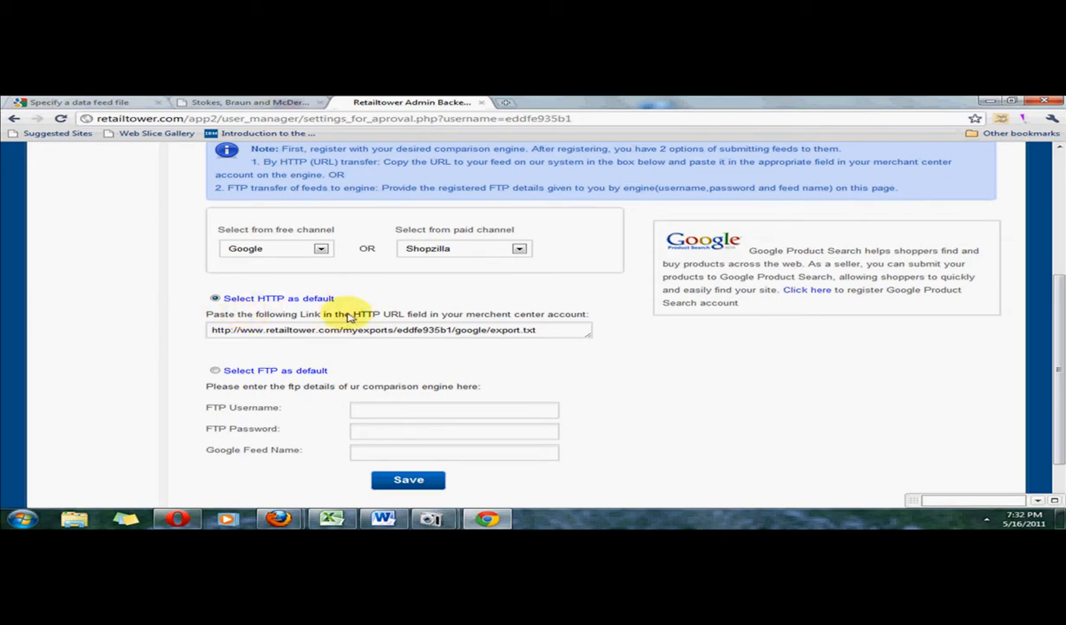
{"action": "left_click", "coordinate": [396, 331]}
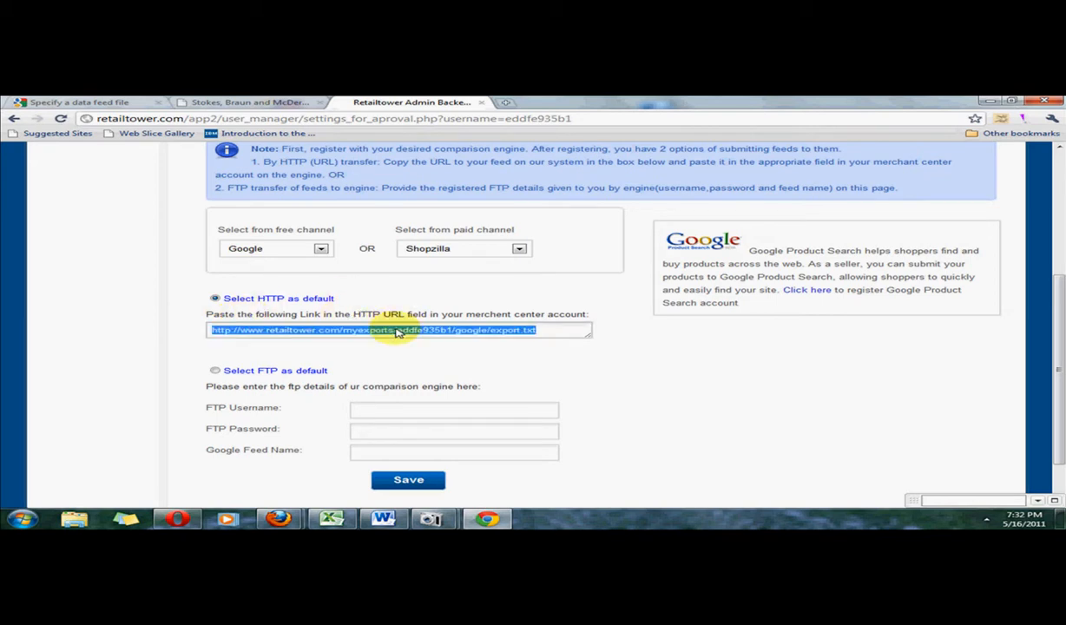
{"action": "left_click", "coordinate": [396, 331]}
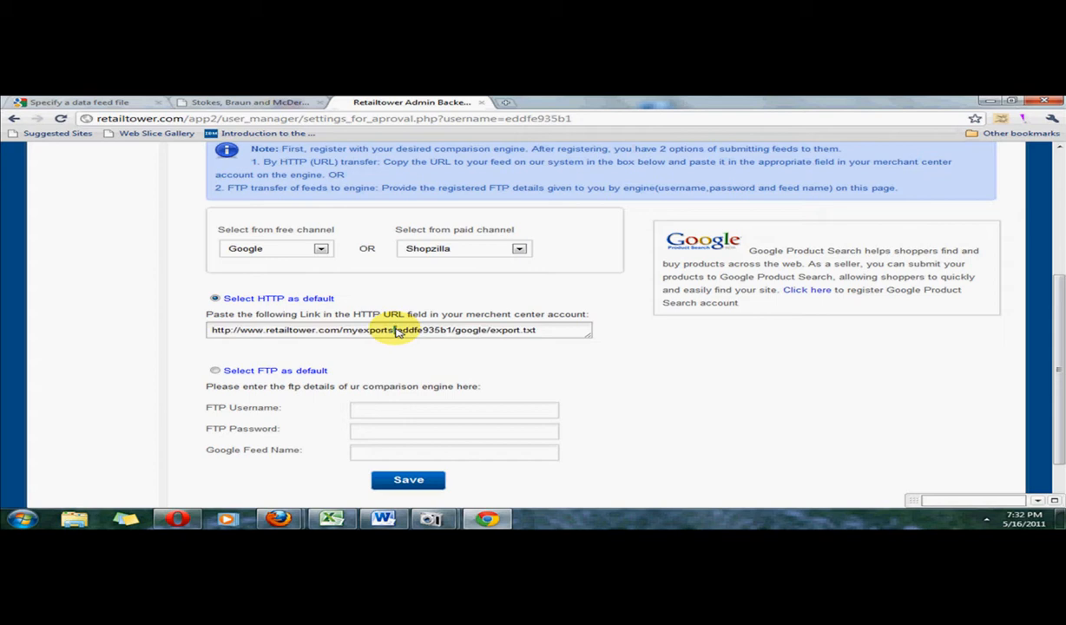
{"action": "left_click", "coordinate": [395, 330]}
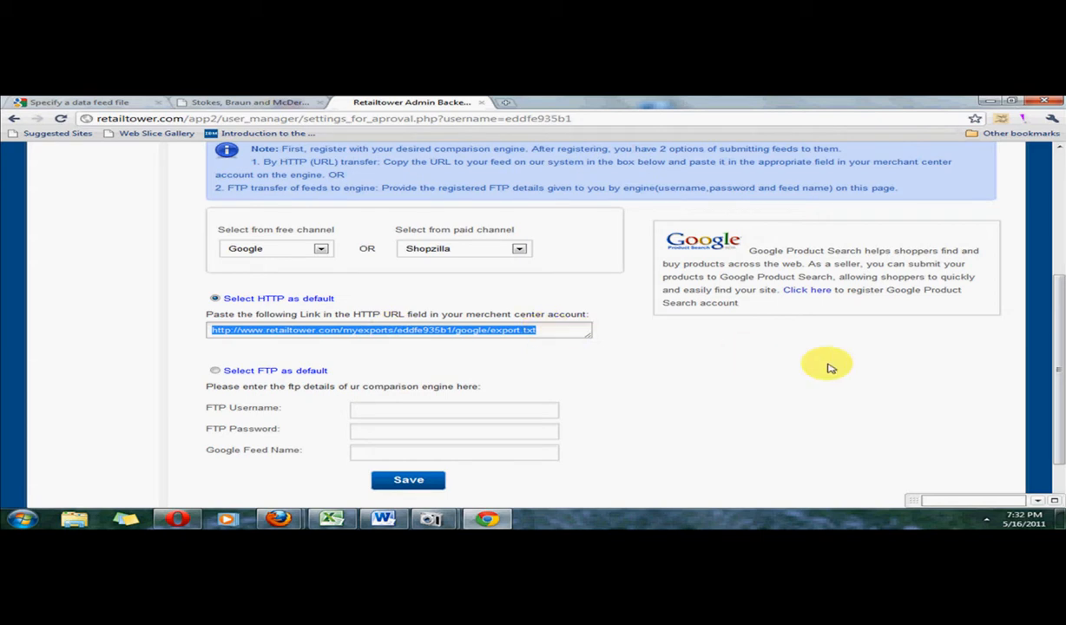
Set FTP as the default for Google and go through the FTP username, password and feed name fields without filling them in.
{"action": "left_click_drag", "start_coordinate": [1060, 344], "coordinate": [1037, 292]}
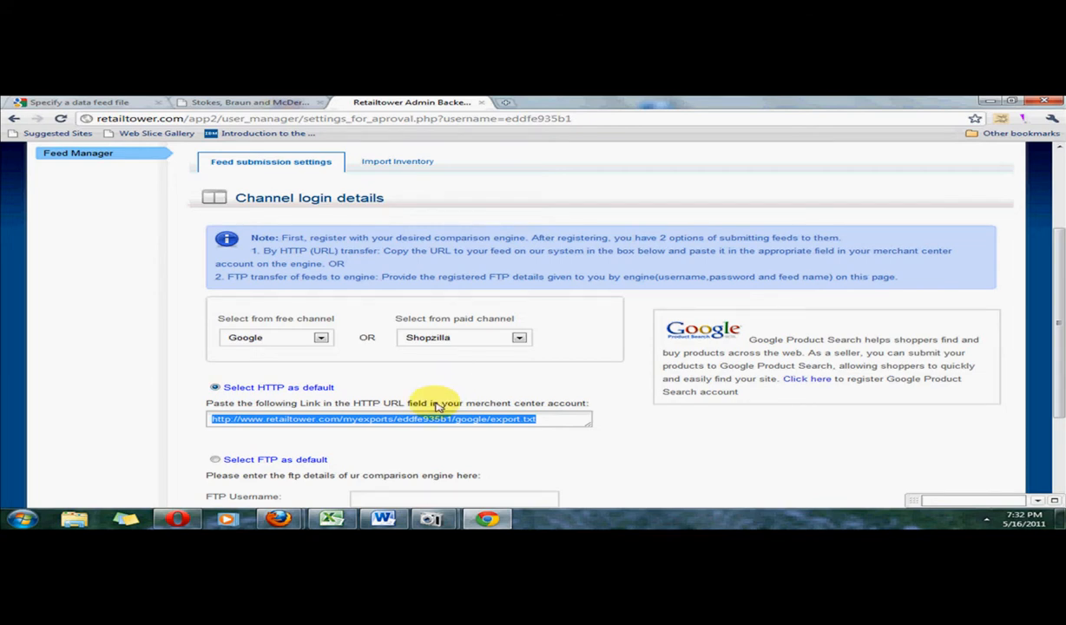
{"action": "left_click", "coordinate": [215, 460]}
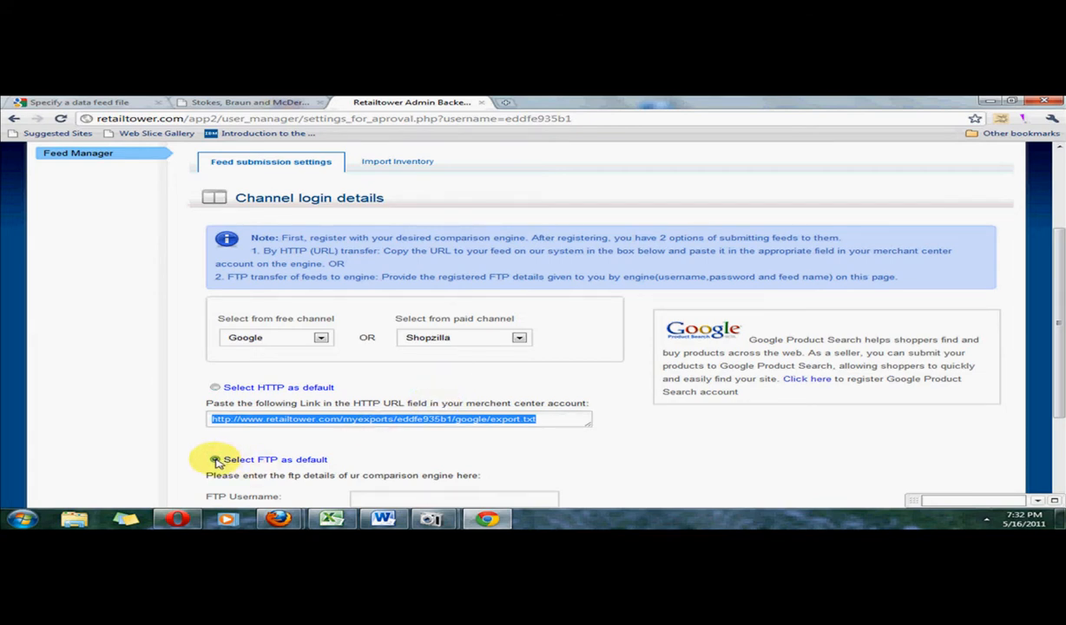
{"action": "scroll", "coordinate": [1060, 363], "scroll_direction": "down", "scroll_amount": 2}
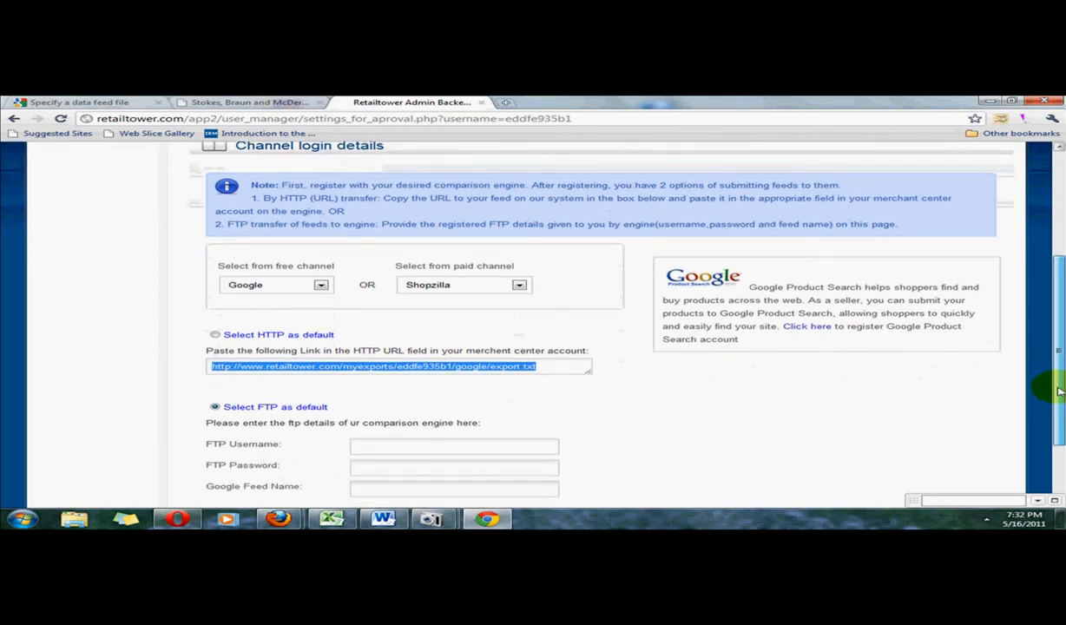
{"action": "left_click", "coordinate": [384, 439]}
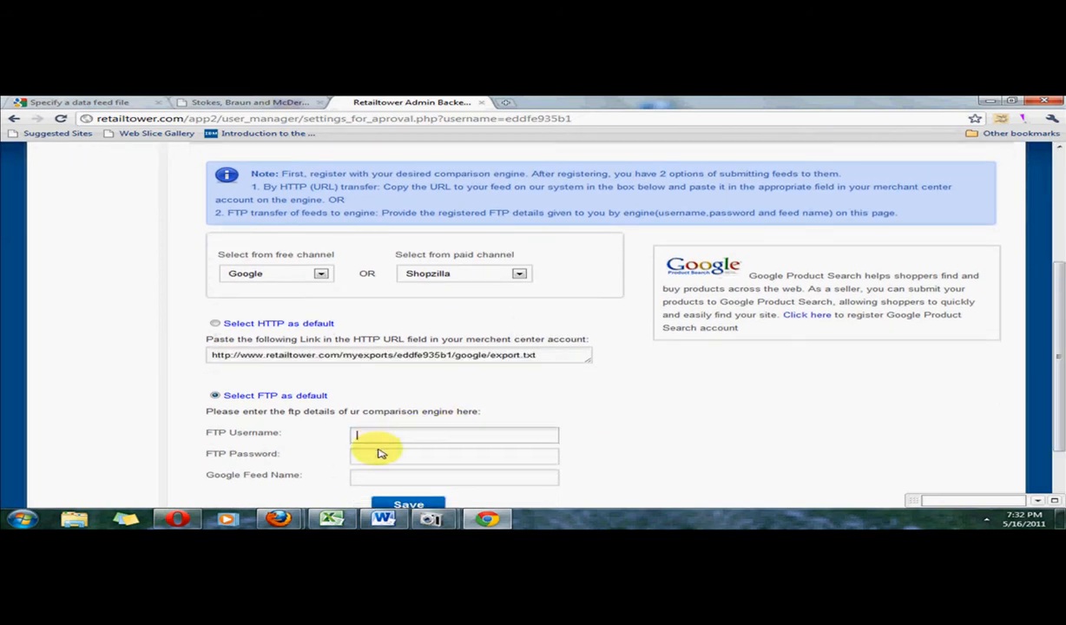
{"action": "left_click", "coordinate": [376, 455]}
{"action": "left_click", "coordinate": [372, 478]}
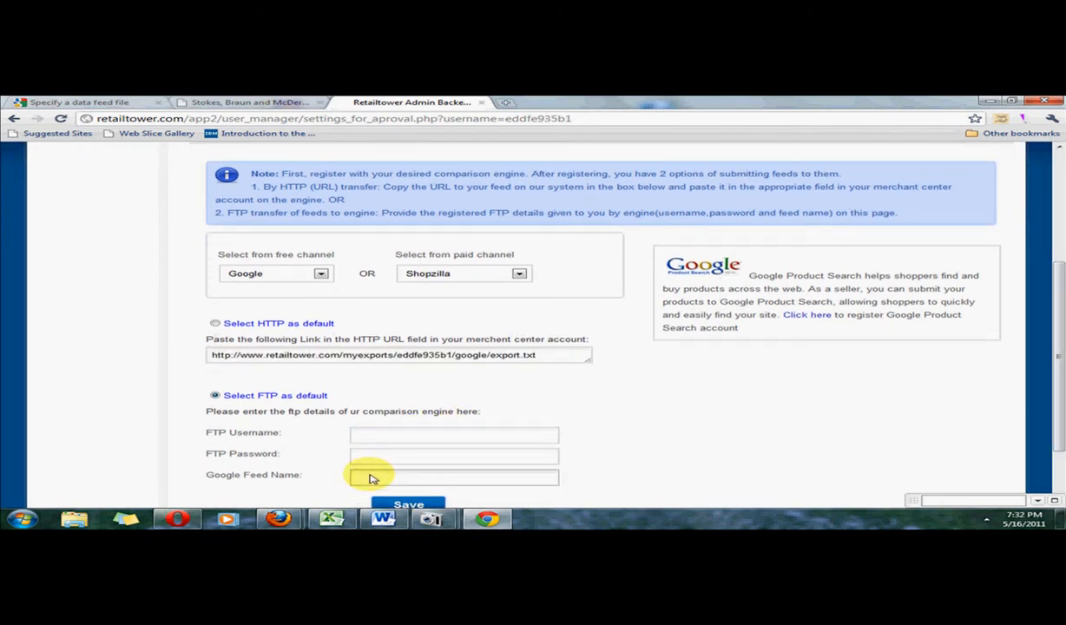
{"action": "left_click", "coordinate": [397, 451]}
{"action": "left_click", "coordinate": [394, 440]}
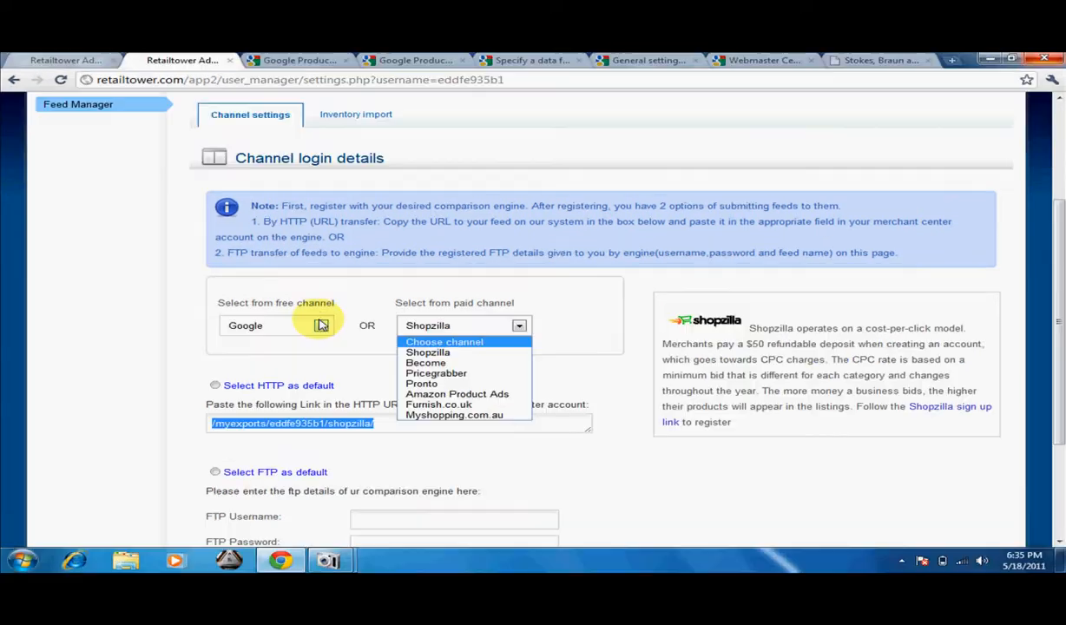
View the settings for Bing as the free channel and set the free channel back to Google.
{"action": "left_click", "coordinate": [320, 326]}
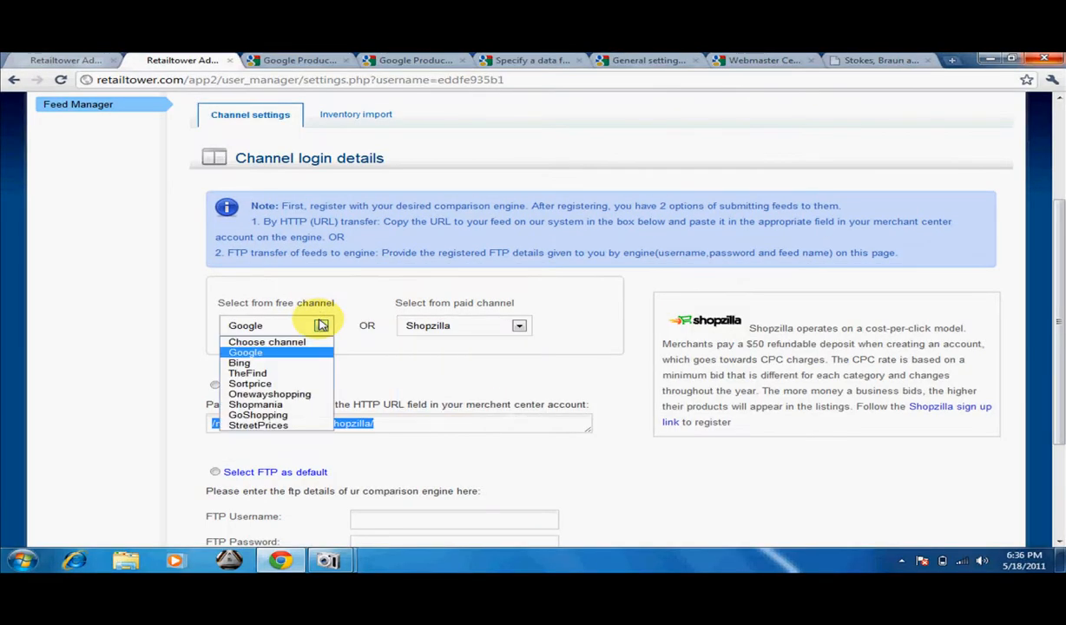
{"action": "left_click", "coordinate": [315, 365]}
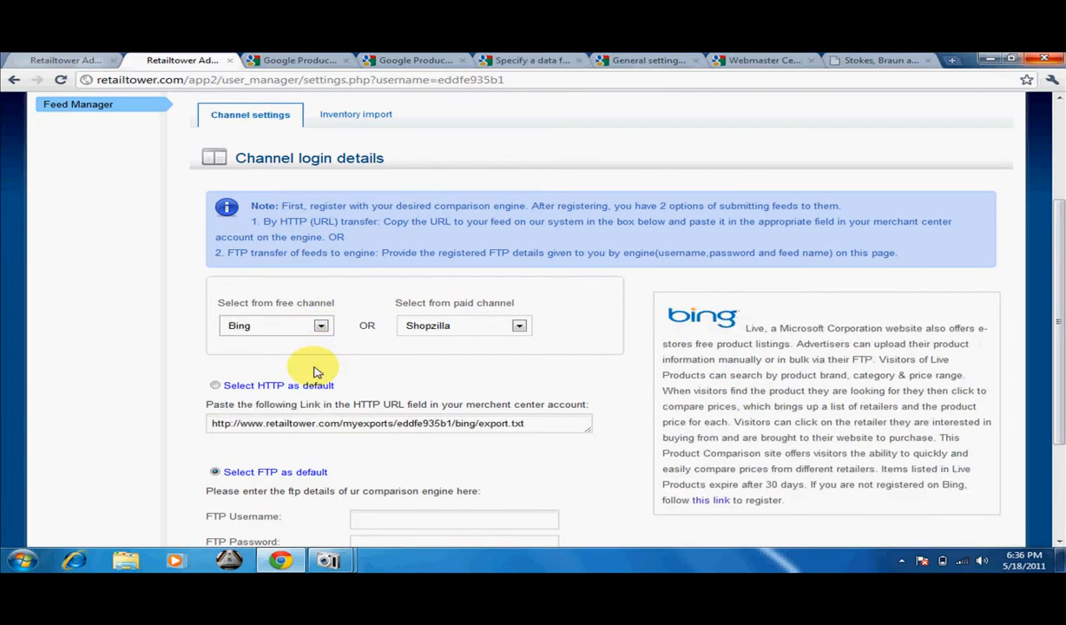
{"action": "left_click", "coordinate": [320, 326]}
{"action": "left_click", "coordinate": [314, 354]}
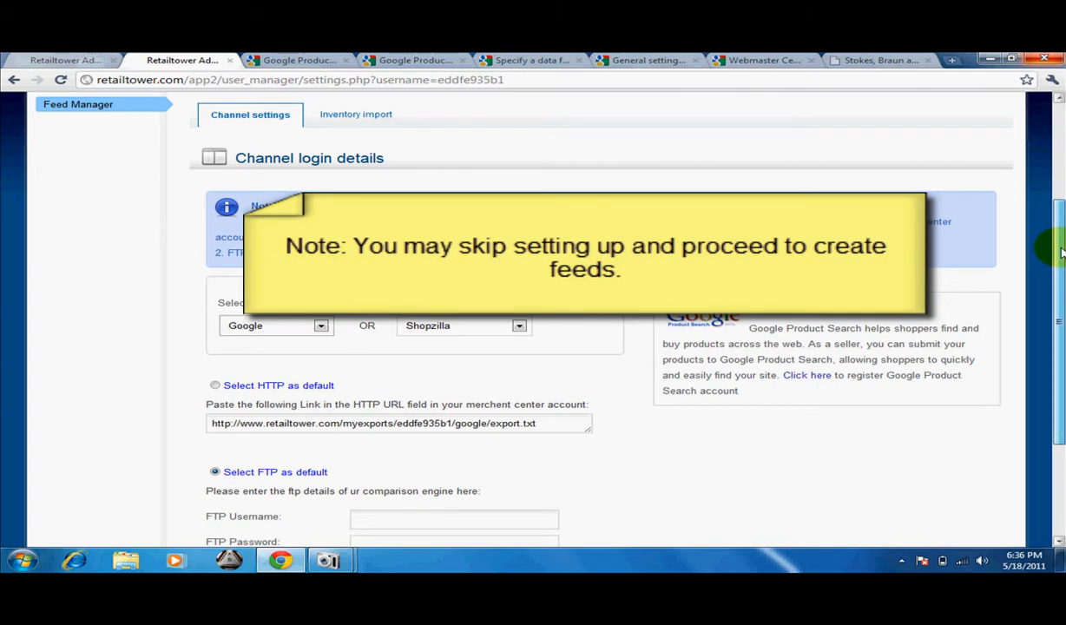
{"action": "scroll", "coordinate": [587, 184], "scroll_direction": "up", "scroll_amount": 3}
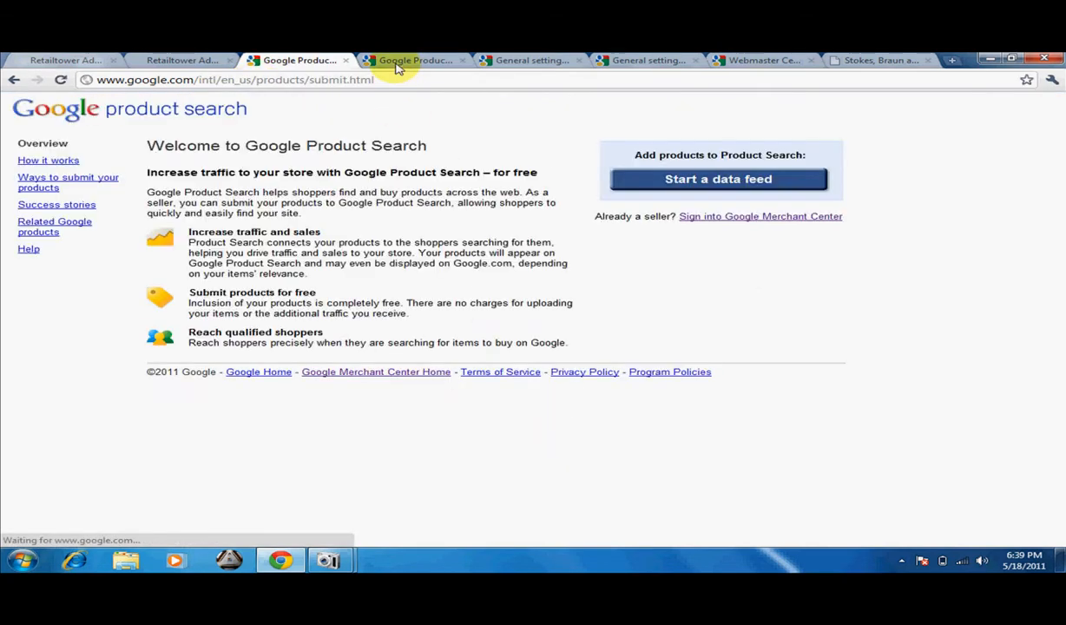
Start a data feed from Google Product Search and open the general settings of the Merchant Center account.
{"action": "left_click", "coordinate": [685, 187]}
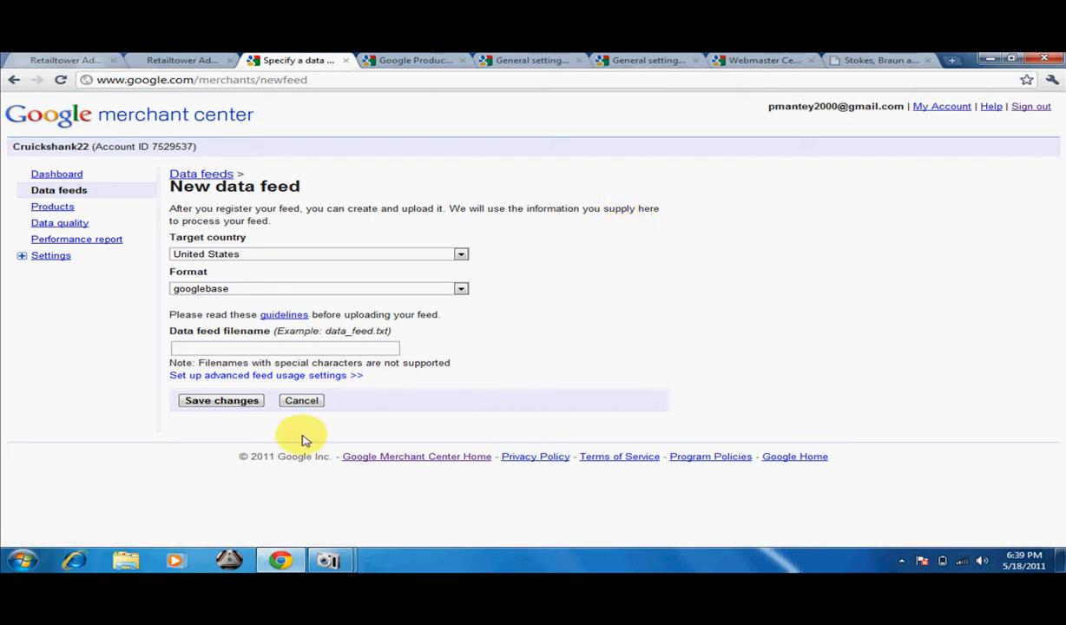
{"action": "left_click", "coordinate": [22, 258]}
{"action": "left_click", "coordinate": [58, 273]}
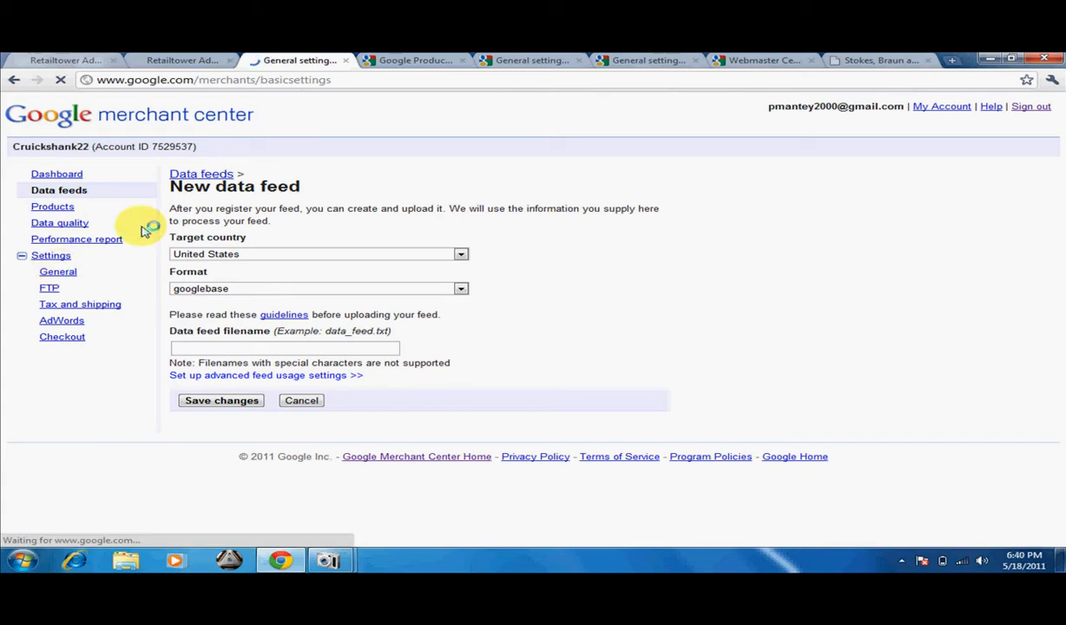
{"action": "left_click", "coordinate": [408, 61]}
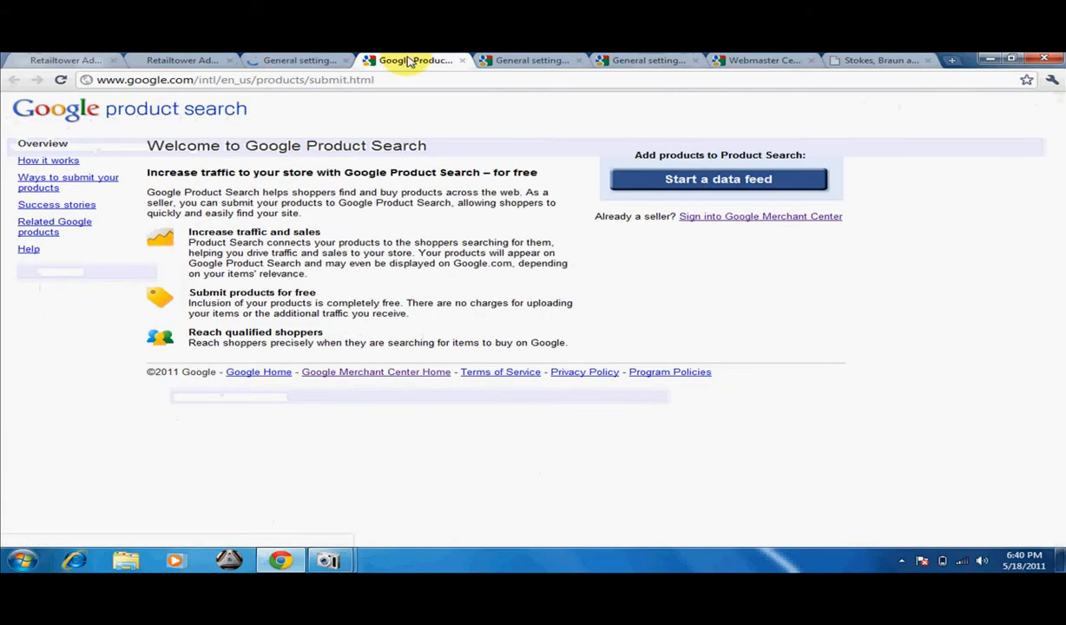
{"action": "left_click", "coordinate": [321, 59]}
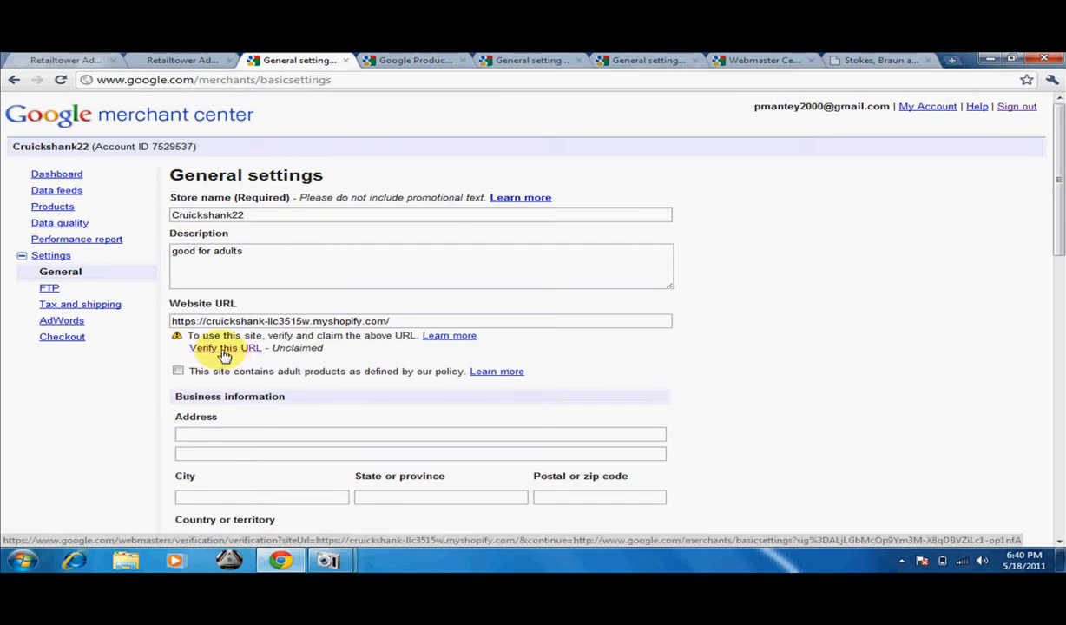
Start verifying the store's website URL and go to the Webmaster Central page for verifying ownership.
{"action": "left_click", "coordinate": [221, 352]}
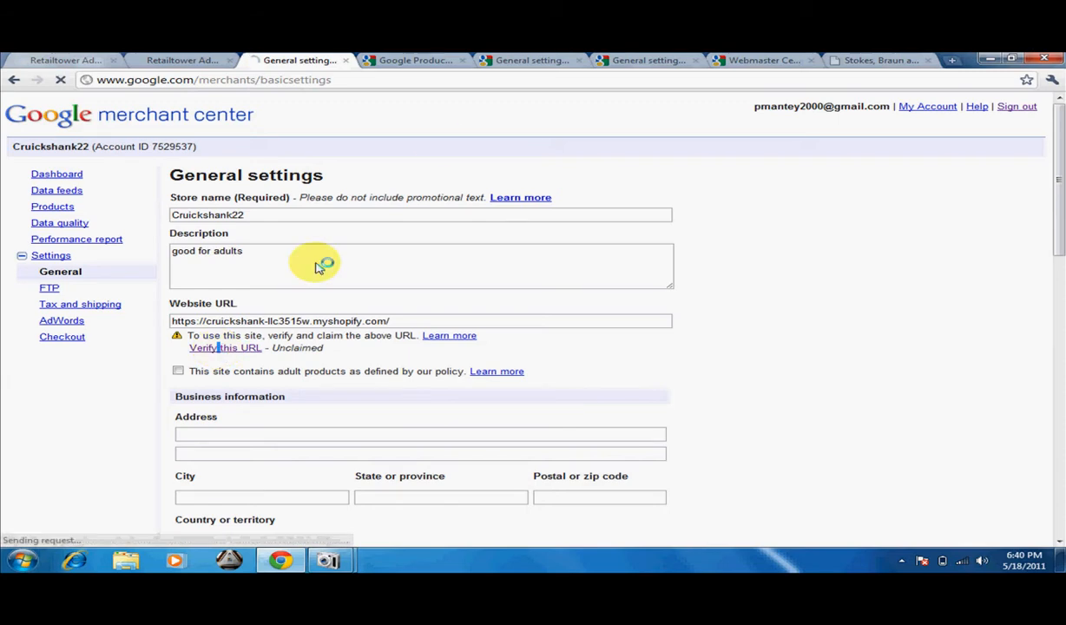
{"action": "left_click", "coordinate": [506, 63]}
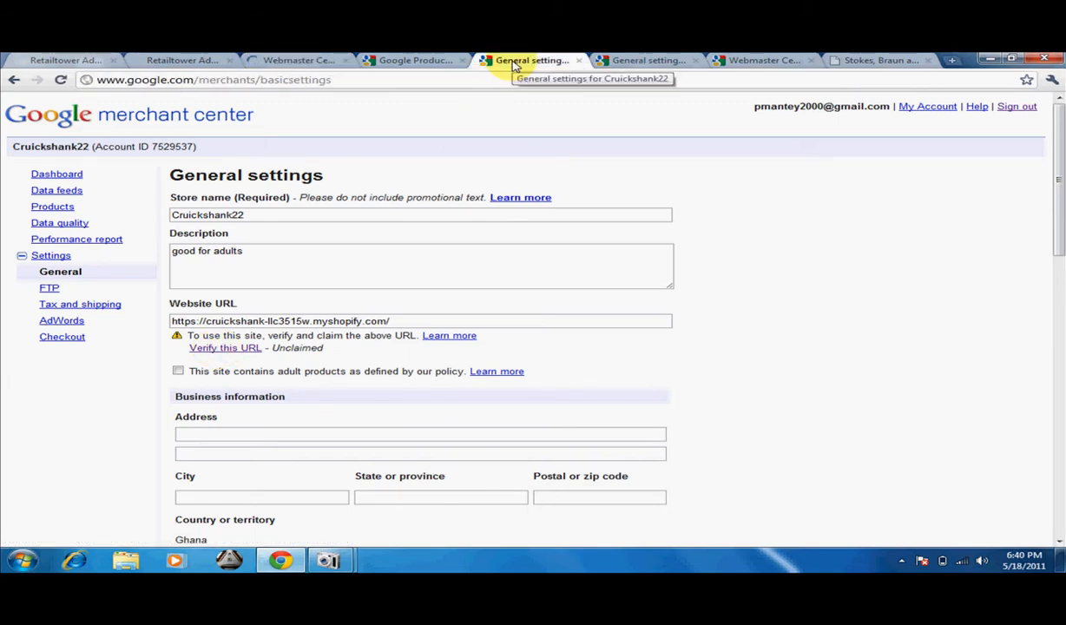
{"action": "left_click", "coordinate": [624, 59]}
{"action": "left_click", "coordinate": [755, 61]}
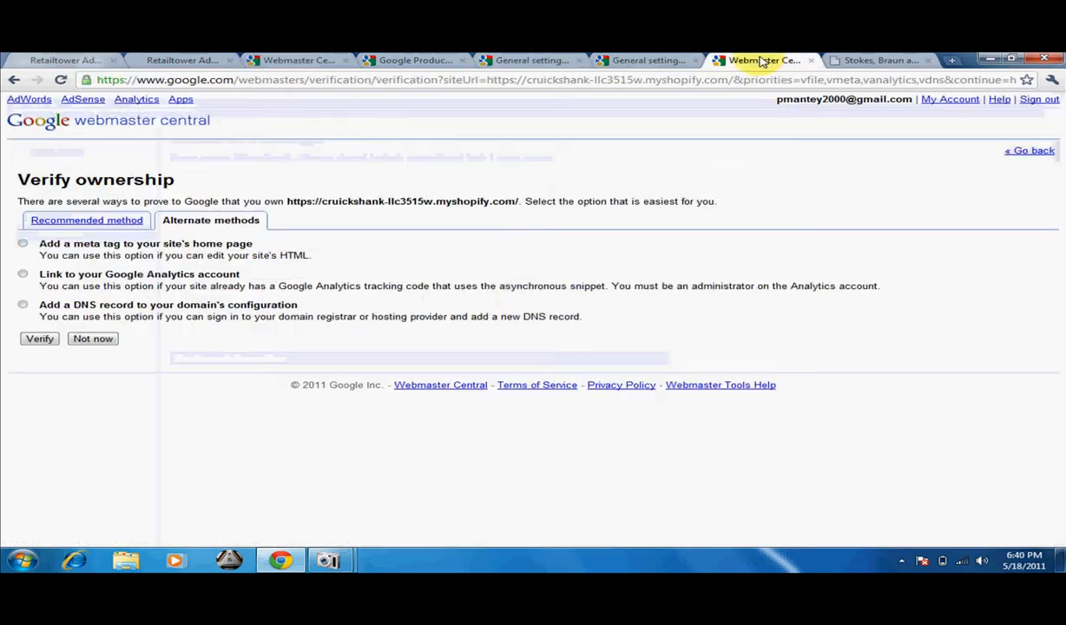
Compare the recommended and alternate verification methods, choose adding a meta tag to the site's home page, and copy the provided meta tag.
{"action": "left_click", "coordinate": [94, 223]}
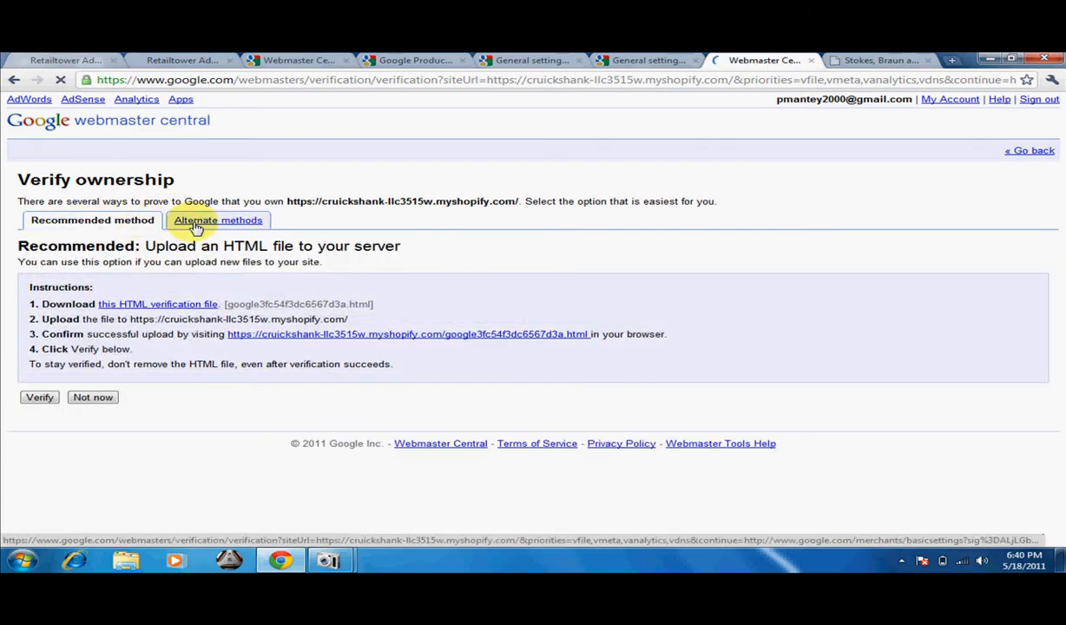
{"action": "left_click", "coordinate": [202, 223]}
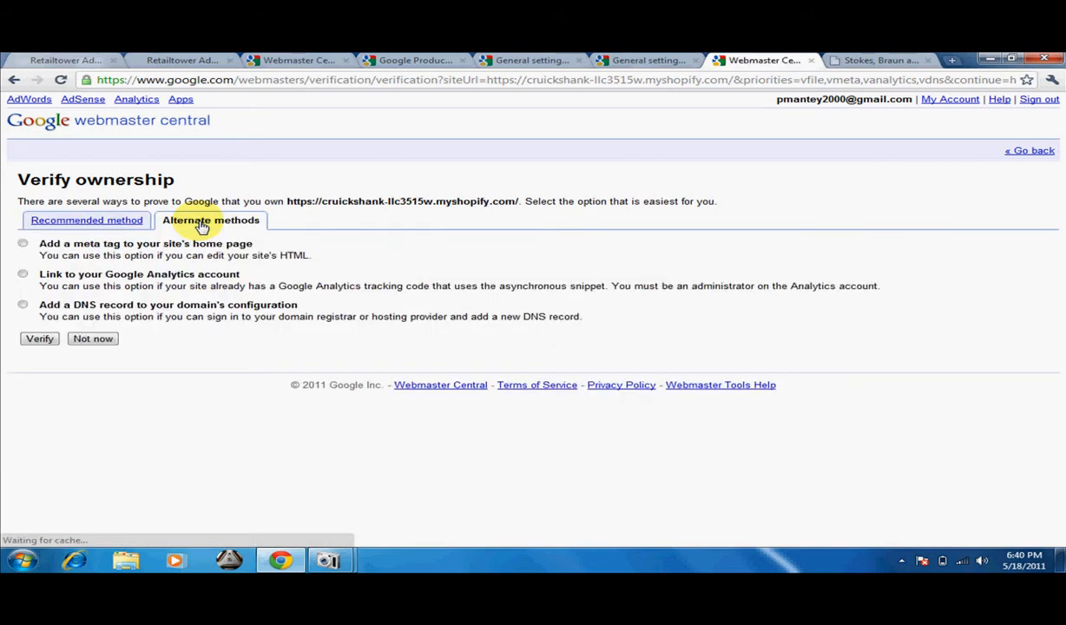
{"action": "left_click", "coordinate": [22, 244]}
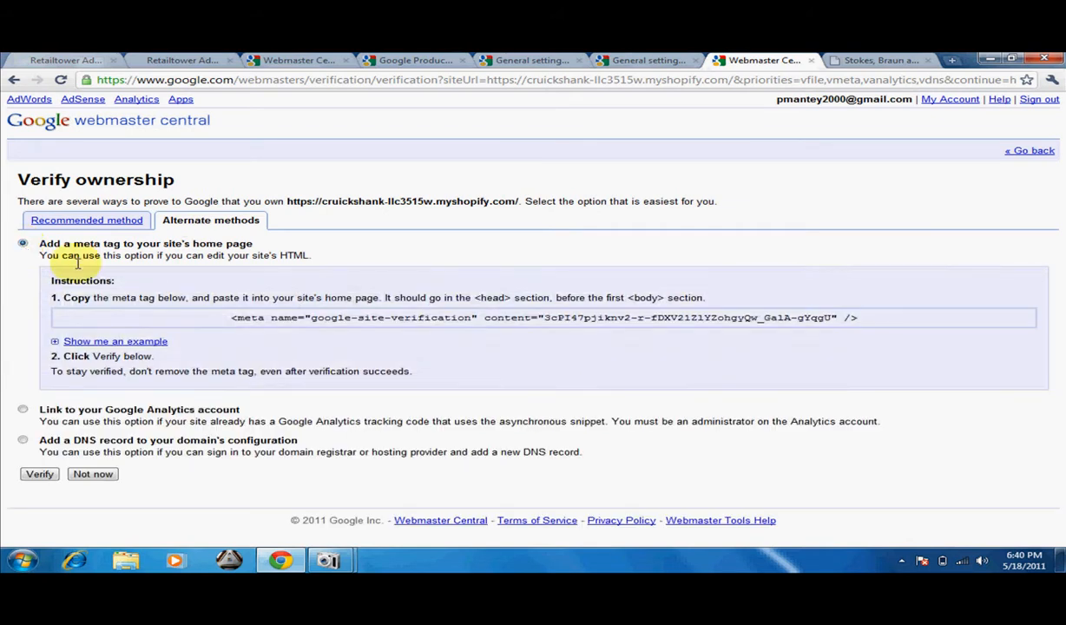
{"action": "left_click_drag", "start_coordinate": [233, 318], "coordinate": [867, 317]}
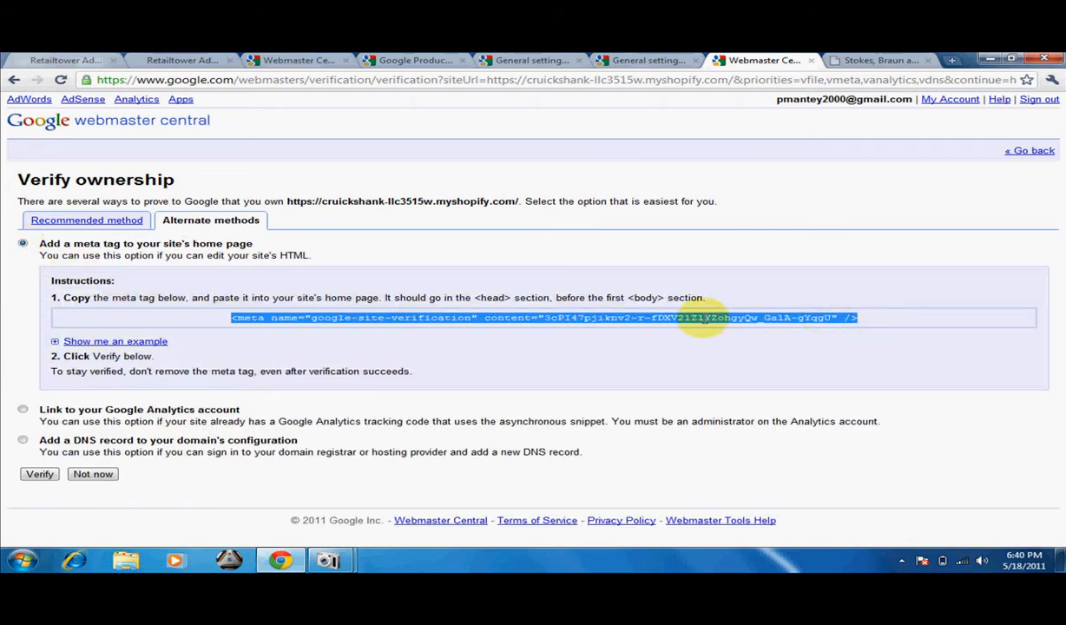
{"action": "right_click", "coordinate": [700, 318]}
{"action": "left_click", "coordinate": [733, 328]}
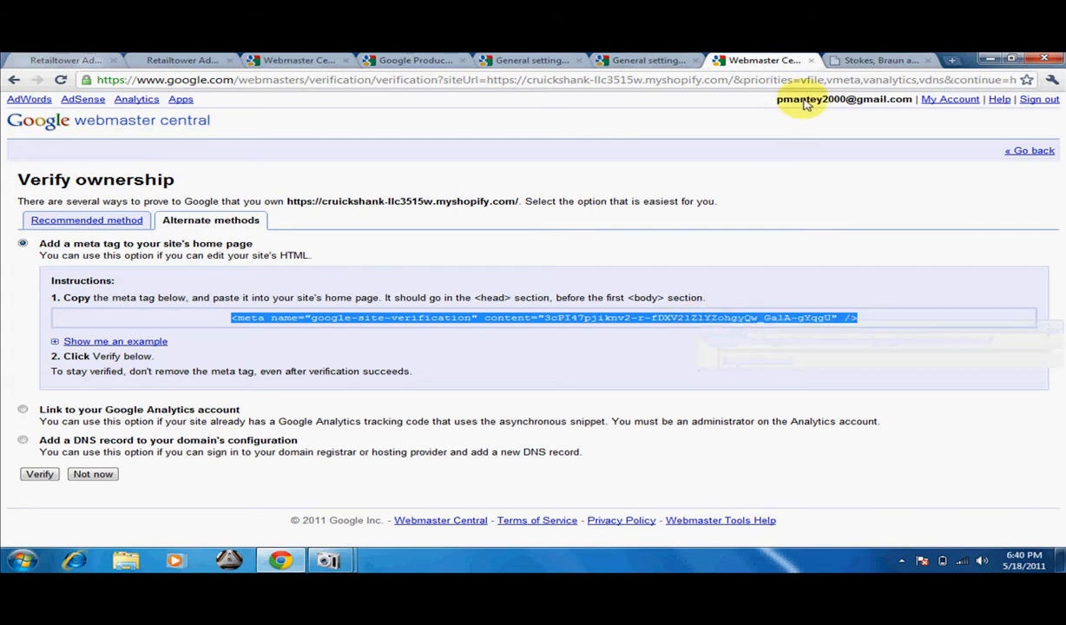
Open theme.liquid in the Shopify store's template editor and paste the google-site-verification meta tag on the empty line below the opening head tag.
{"action": "left_click", "coordinate": [876, 62]}
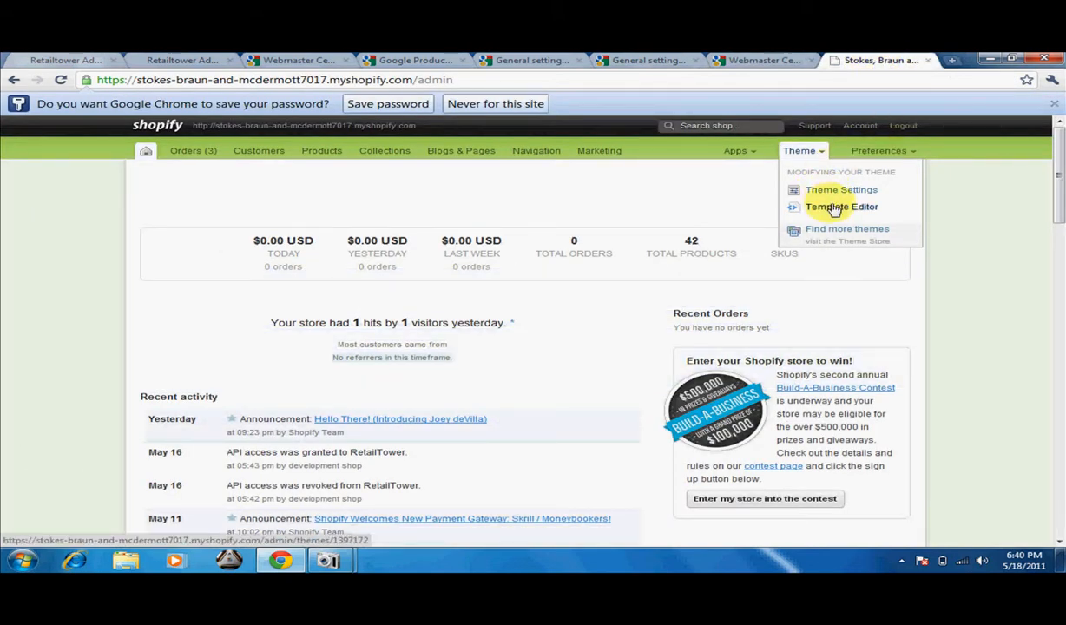
{"action": "left_click", "coordinate": [839, 209]}
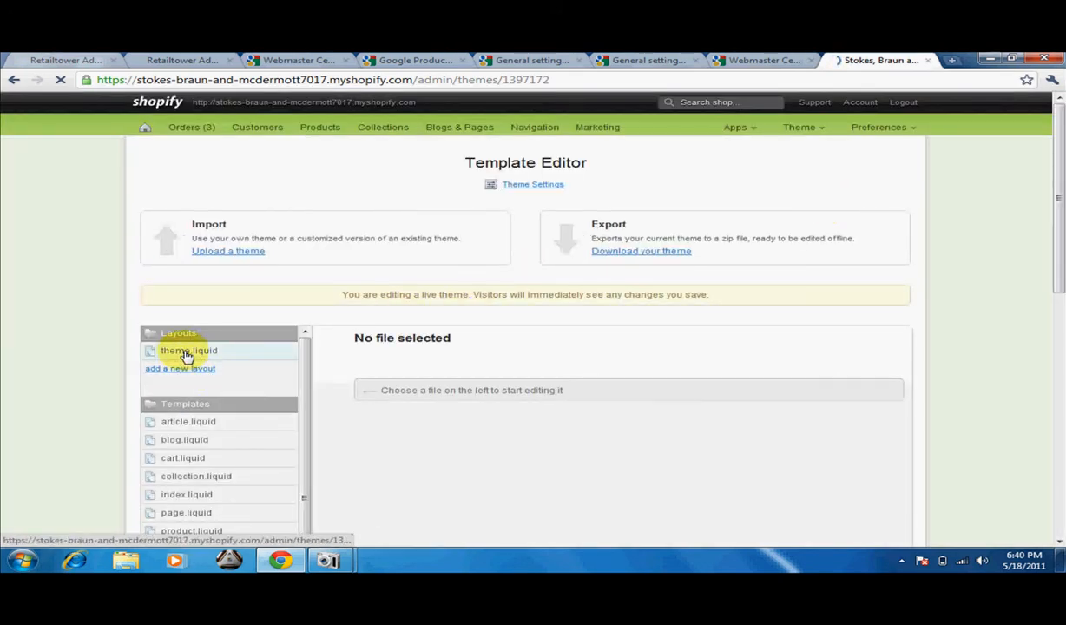
{"action": "left_click", "coordinate": [186, 352]}
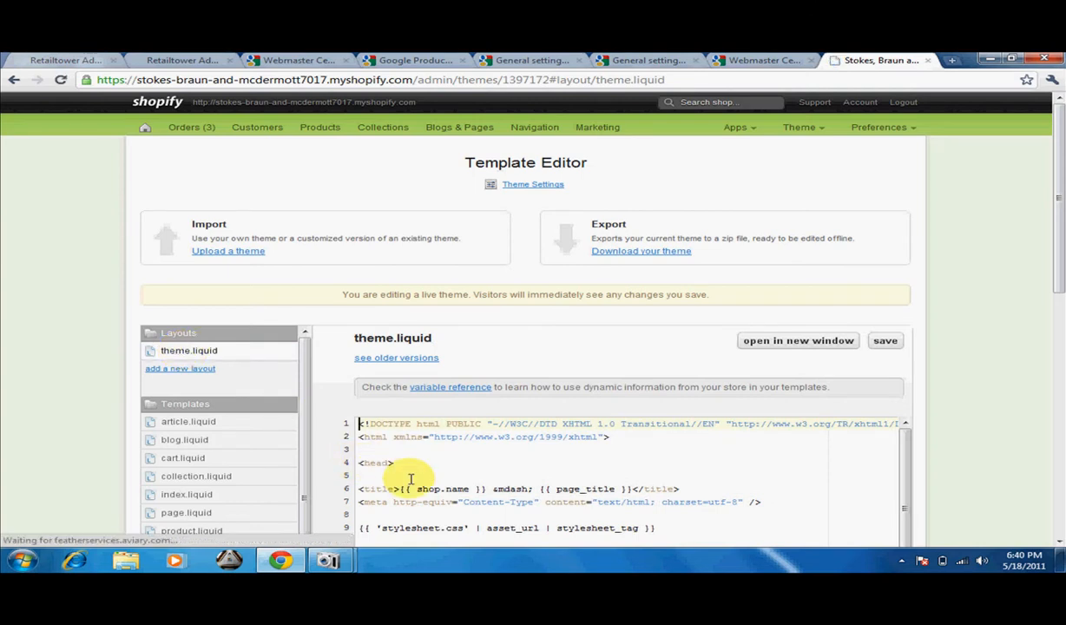
{"action": "left_click", "coordinate": [405, 475]}
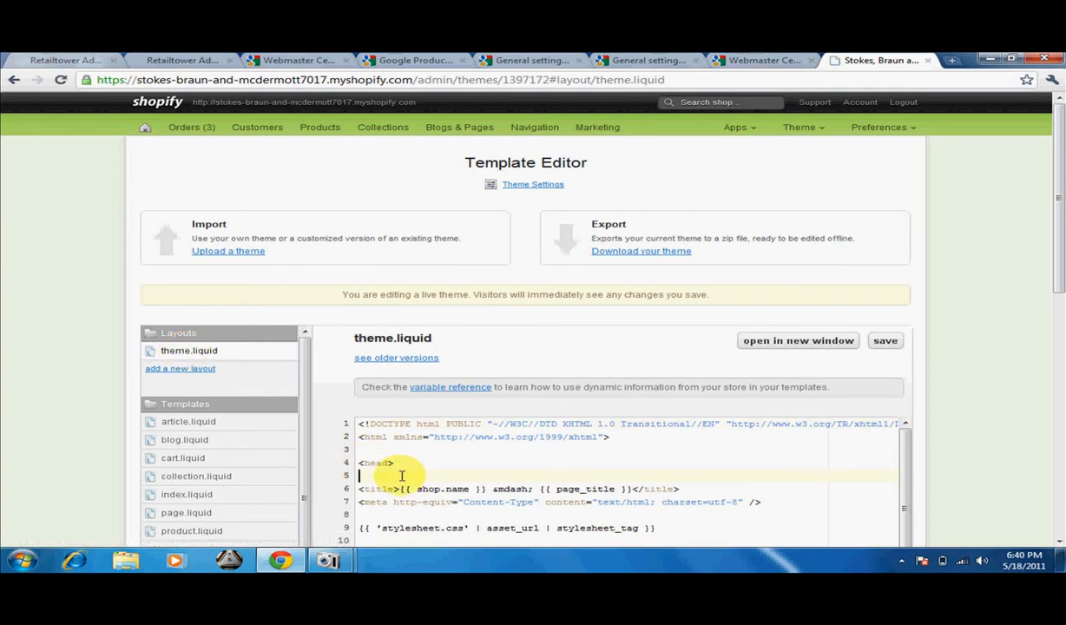
{"action": "right_click", "coordinate": [402, 475]}
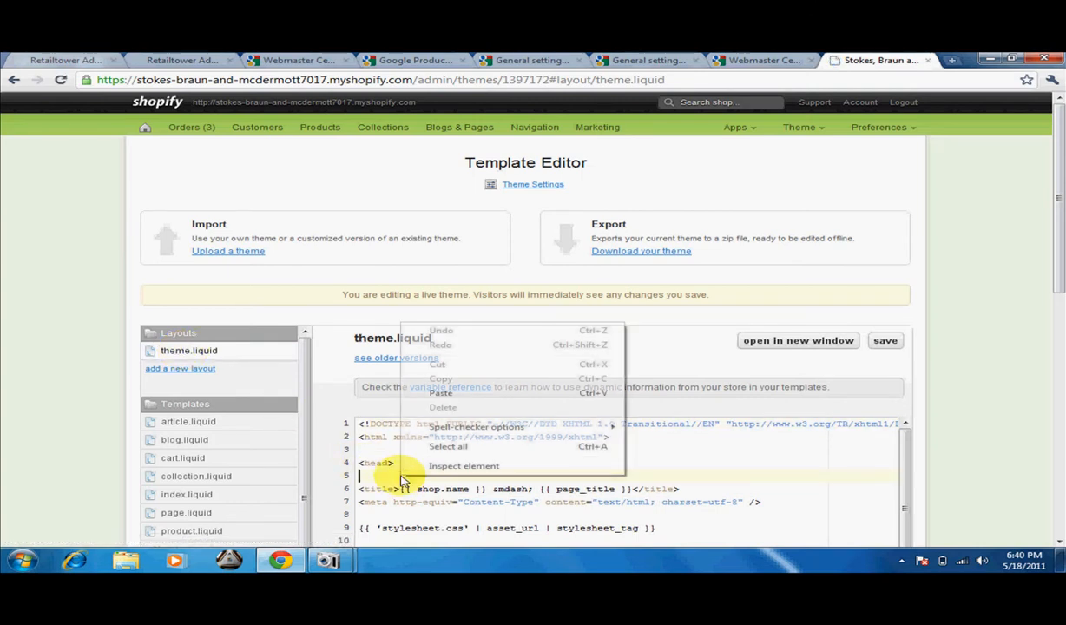
{"action": "left_click", "coordinate": [458, 393]}
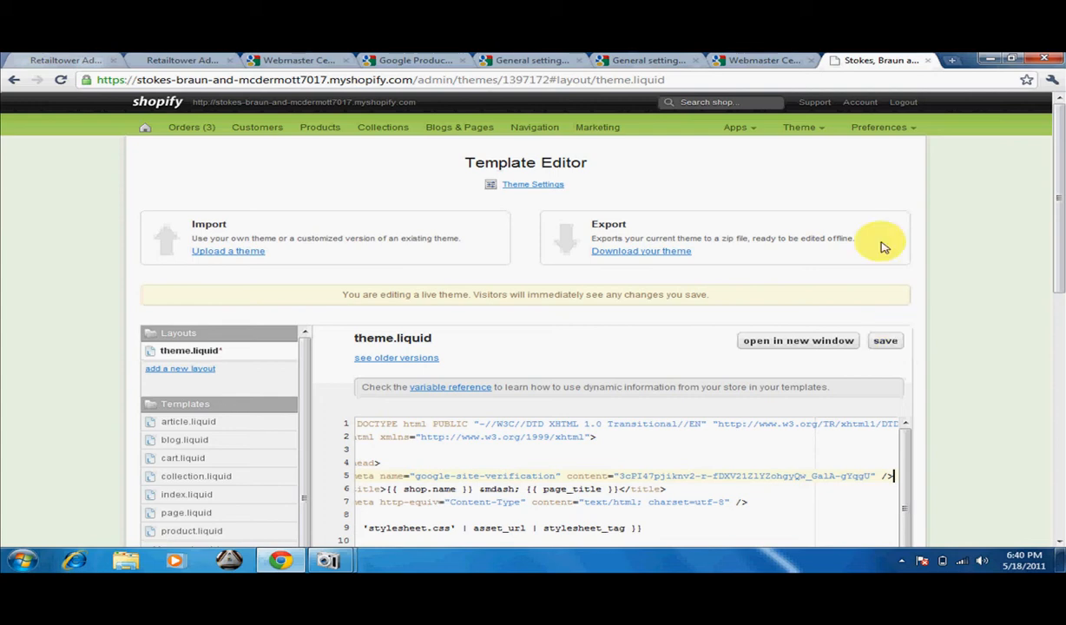
Return to the Webmaster Central ownership page and submit the meta tag method for verification.
{"action": "left_click", "coordinate": [660, 65]}
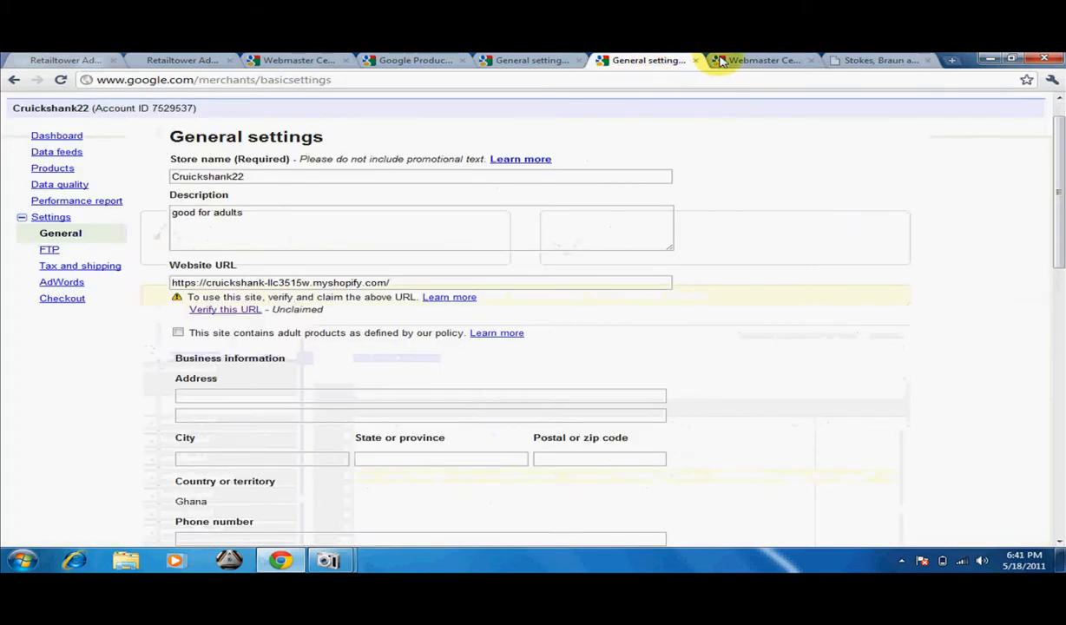
{"action": "left_click", "coordinate": [737, 60]}
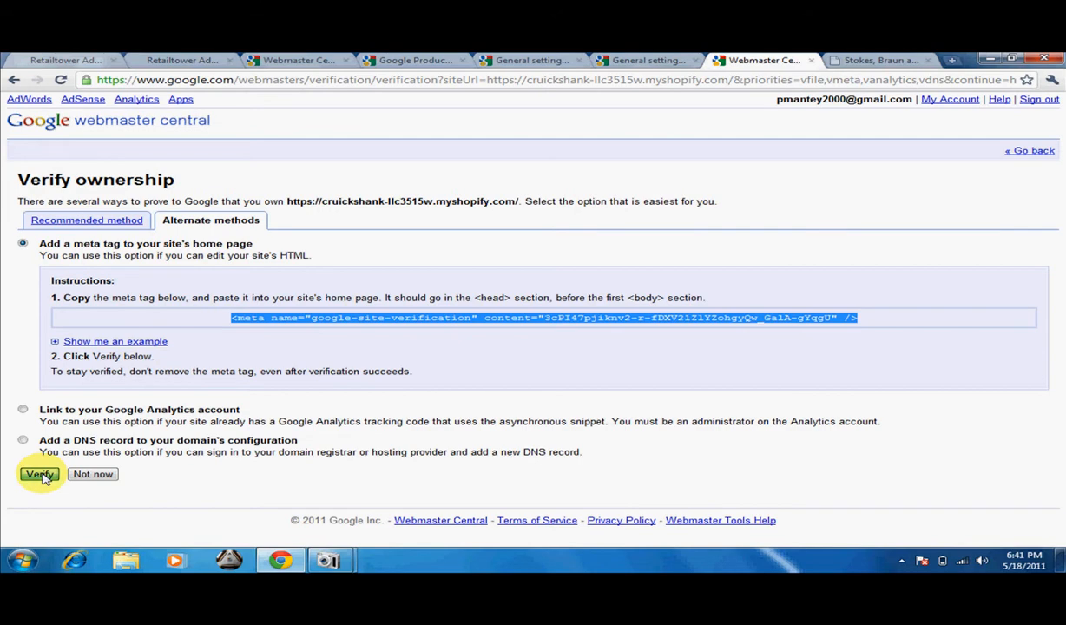
{"action": "left_click", "coordinate": [40, 475]}
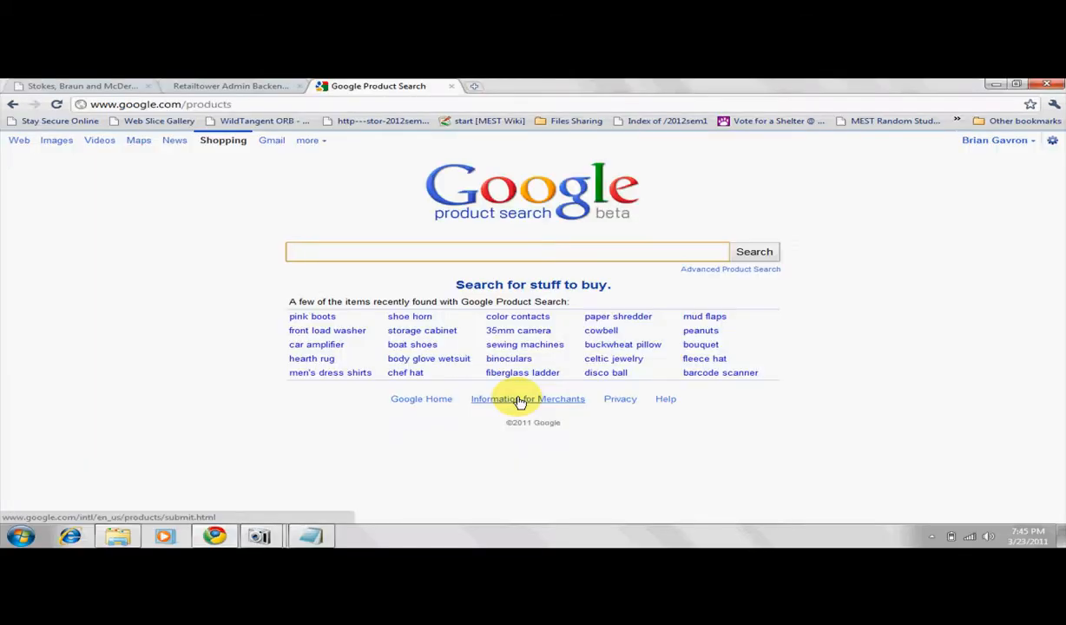
Open the merchant information from Google Product Search and name the new data feed file data_feed.txt.
{"action": "left_click", "coordinate": [519, 399]}
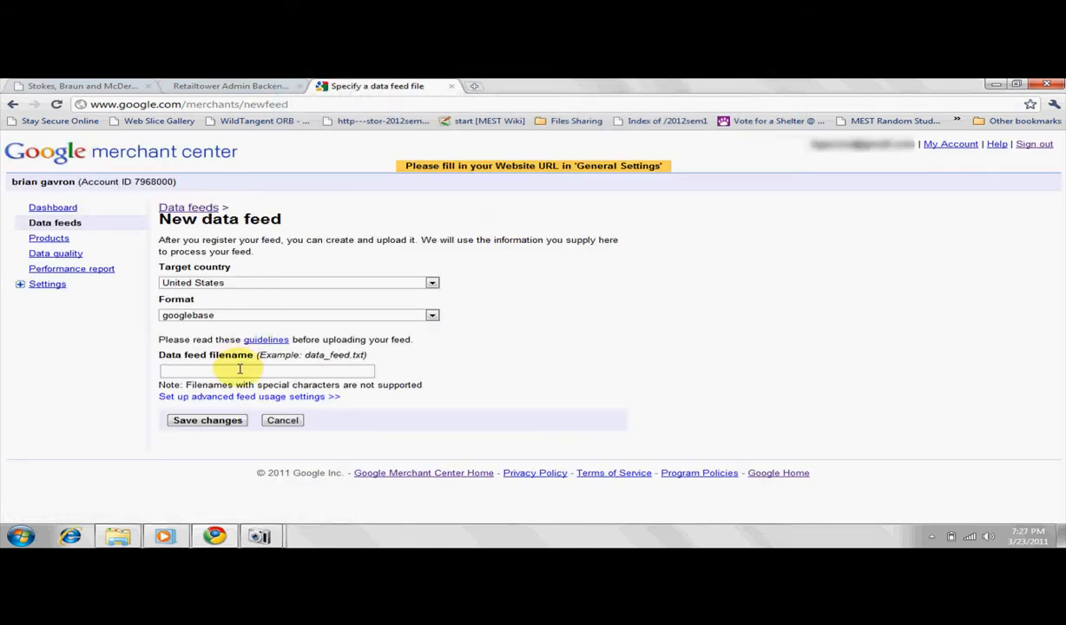
{"action": "left_click", "coordinate": [239, 369]}
{"action": "type", "text": "d"}
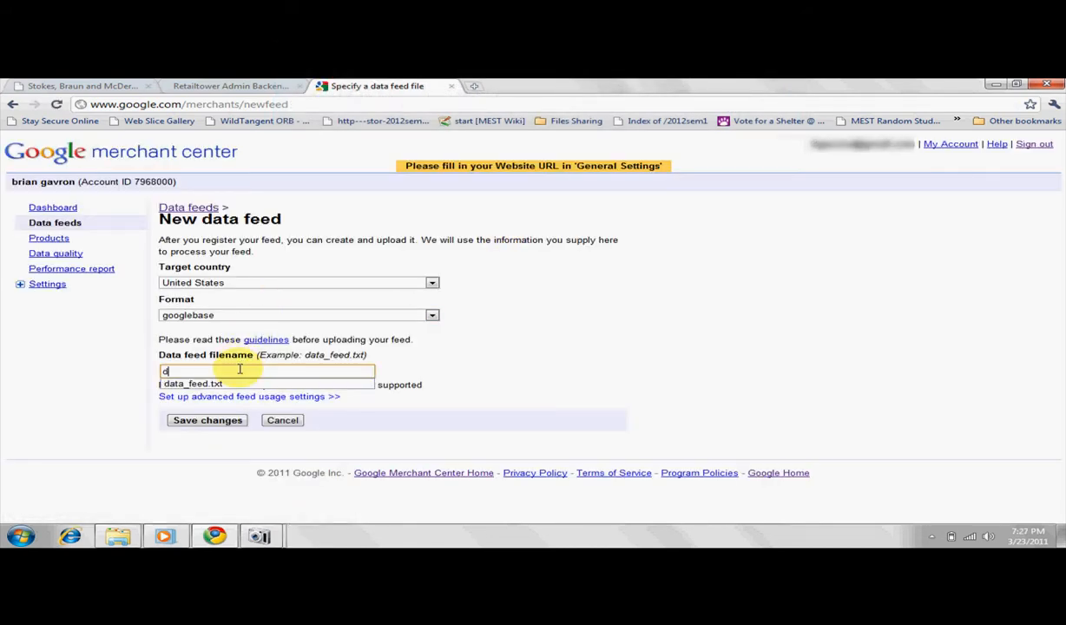
{"action": "left_click", "coordinate": [239, 384]}
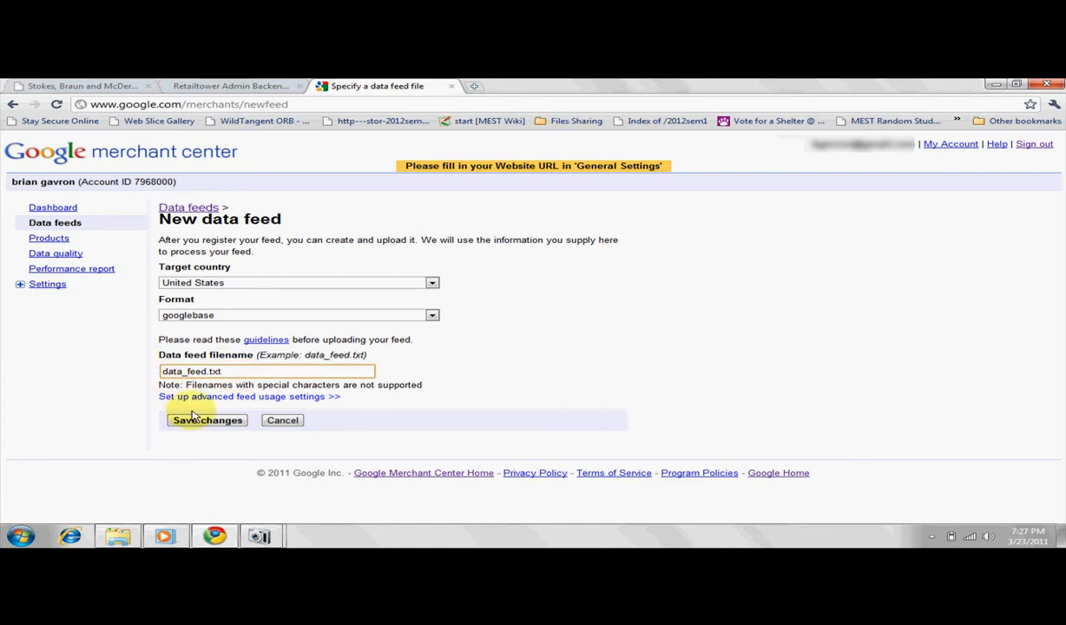
Open the Merchant Center FTP settings, enter and retype a new FTP password, and save the changes.
{"action": "left_click", "coordinate": [19, 284]}
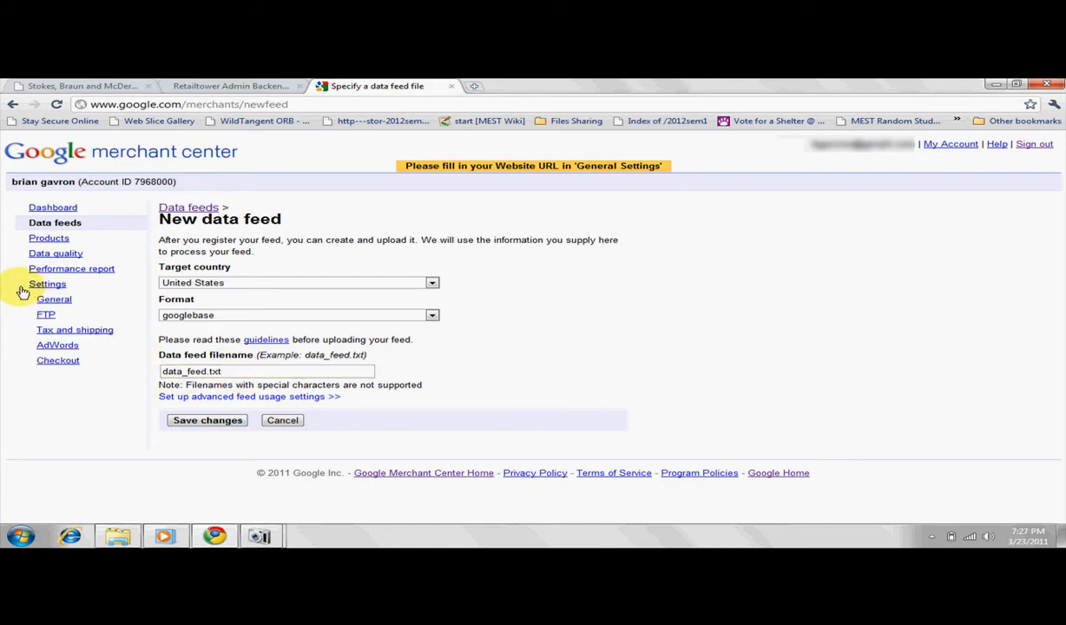
{"action": "left_click", "coordinate": [46, 316]}
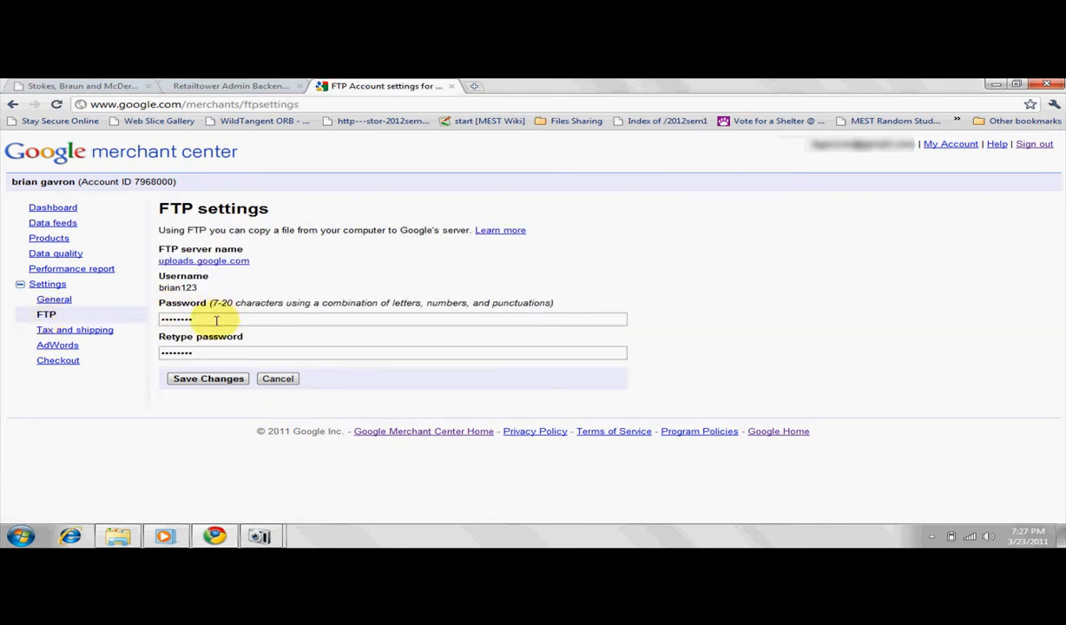
{"action": "left_click", "coordinate": [216, 320]}
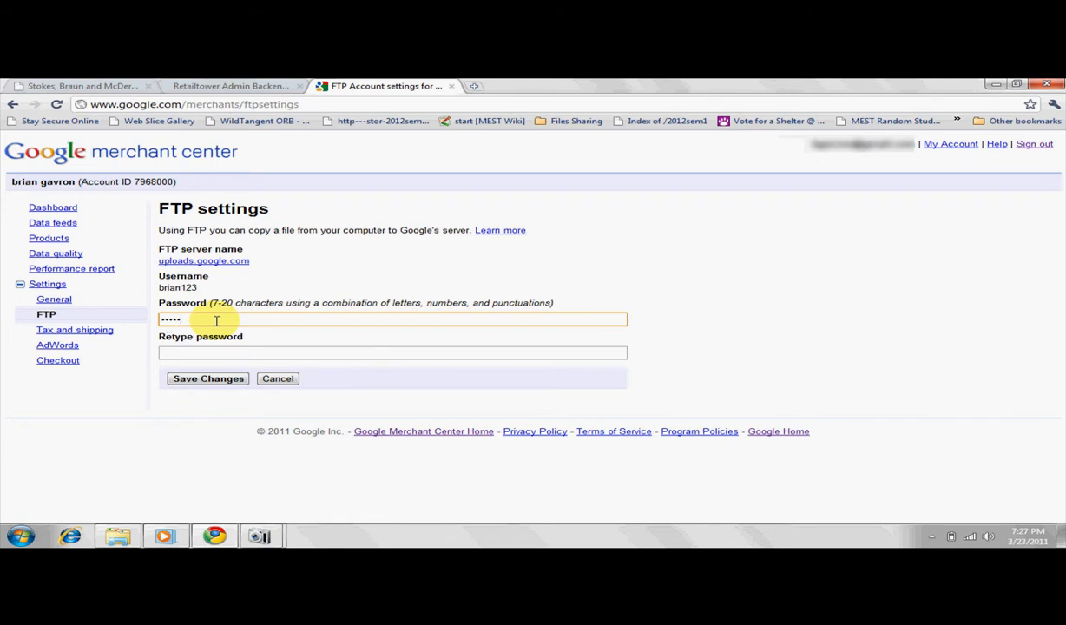
{"action": "left_click", "coordinate": [211, 351]}
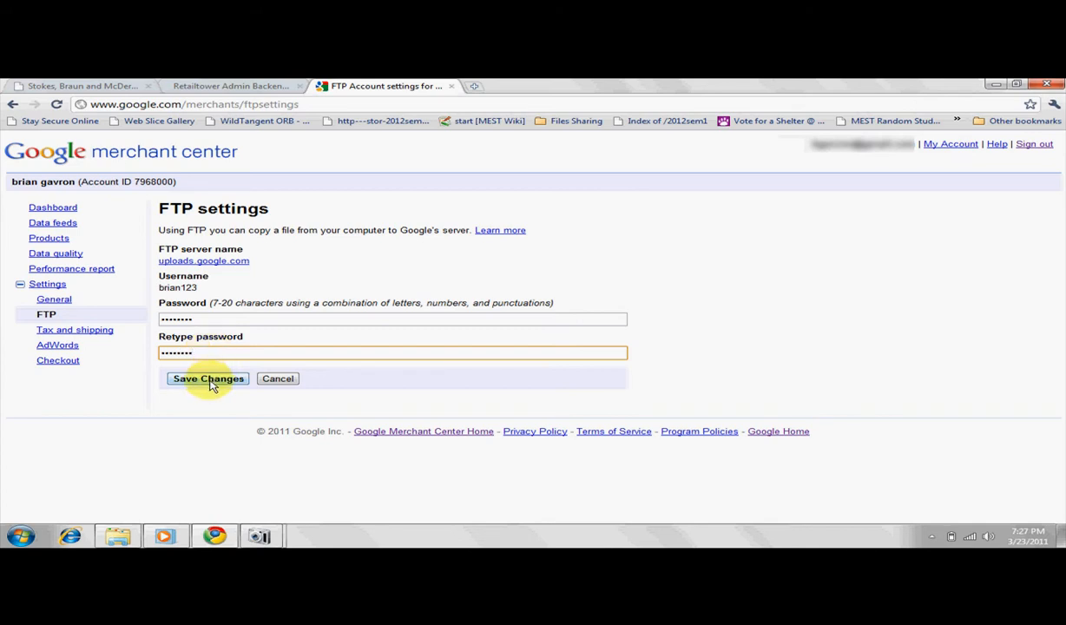
{"action": "left_click", "coordinate": [211, 382]}
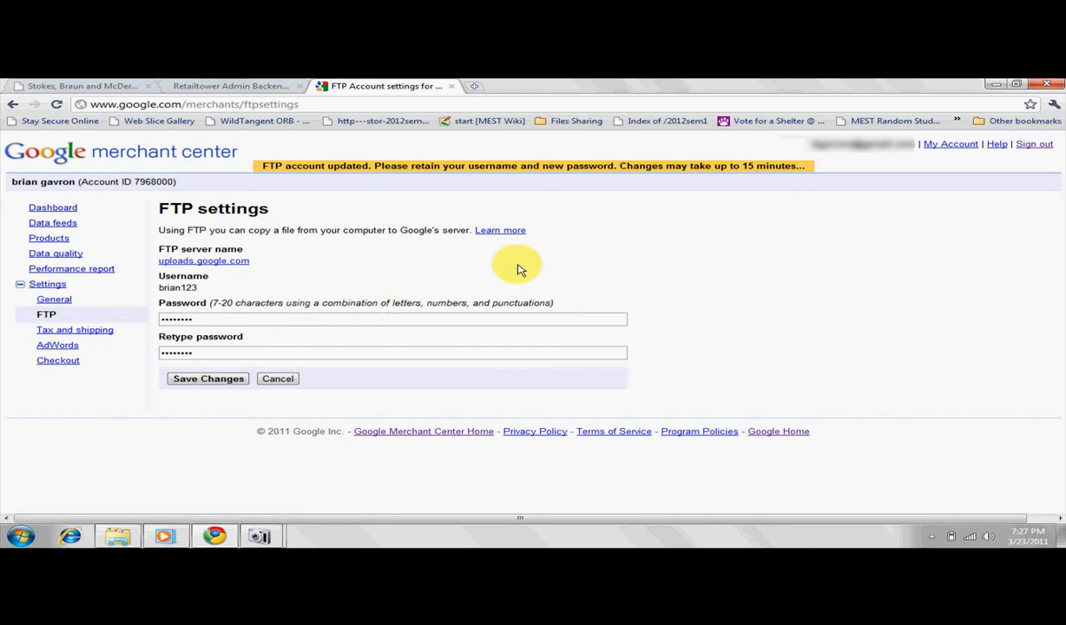
In RetailTower's Google channel login details, enter the FTP username and FTP password and set the Google feed name to data_feed.txt.
{"action": "left_click", "coordinate": [234, 87]}
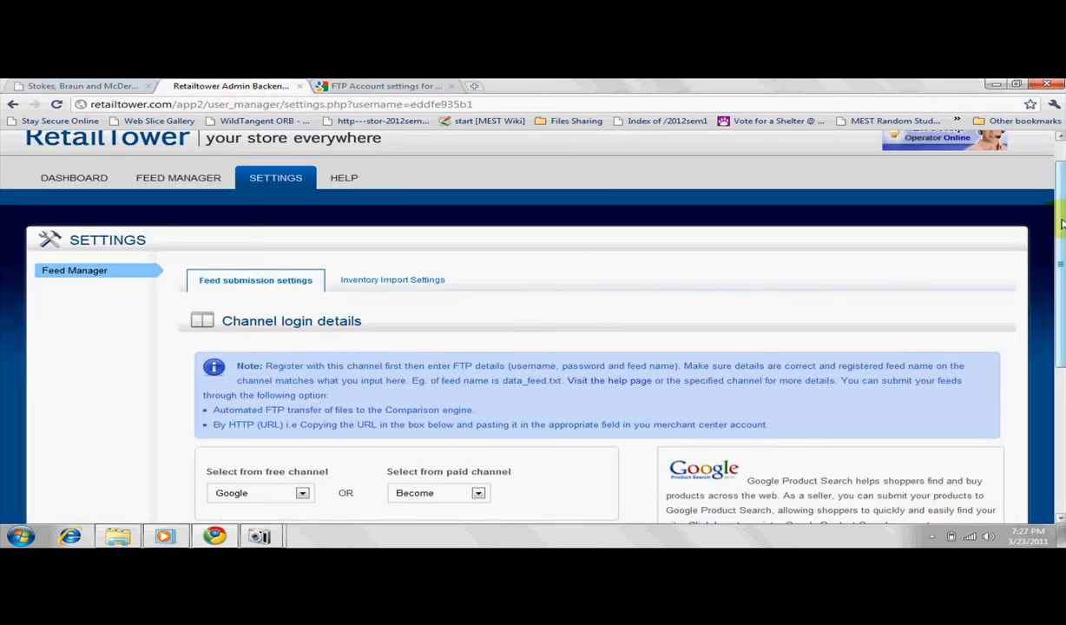
{"action": "left_click_drag", "start_coordinate": [1061, 224], "coordinate": [1050, 368]}
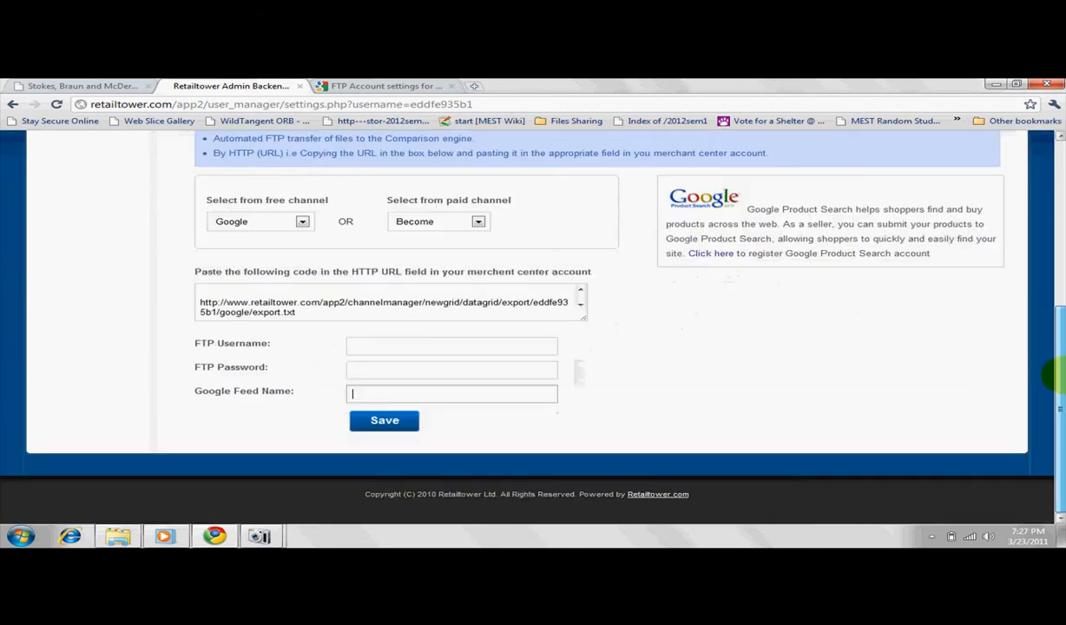
{"action": "left_click", "coordinate": [489, 345]}
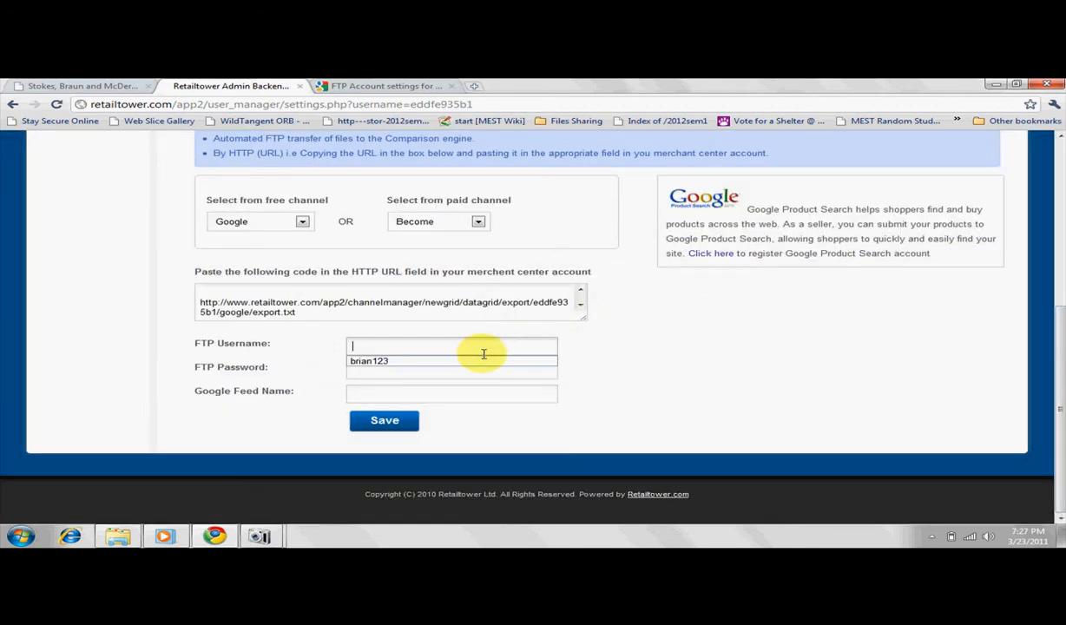
{"action": "left_click", "coordinate": [479, 358]}
{"action": "left_click", "coordinate": [473, 373]}
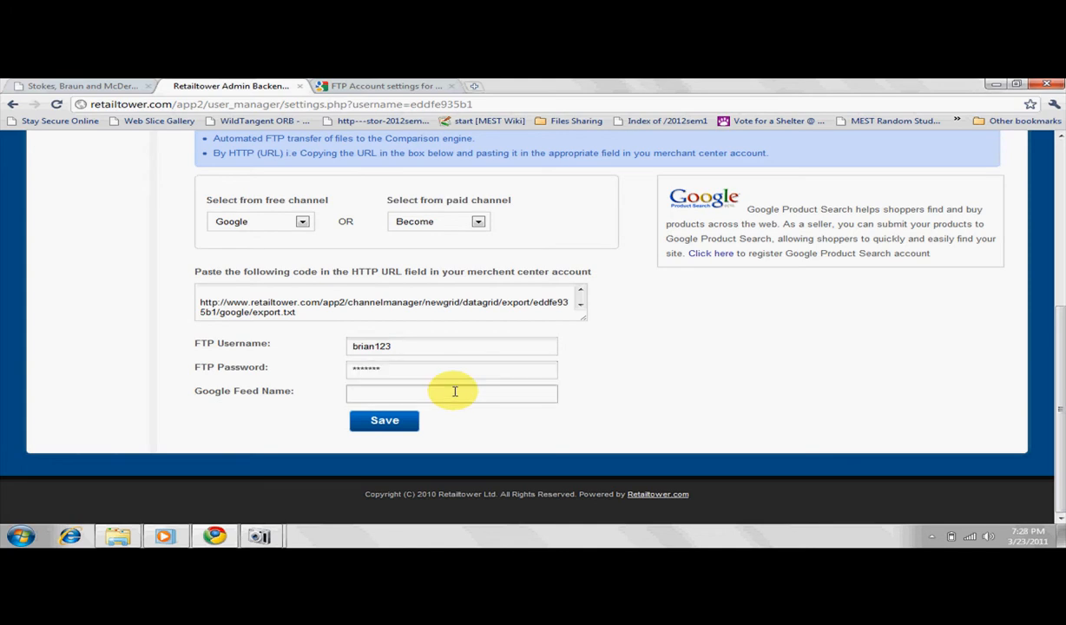
{"action": "left_click", "coordinate": [454, 391]}
{"action": "type", "text": "da"}
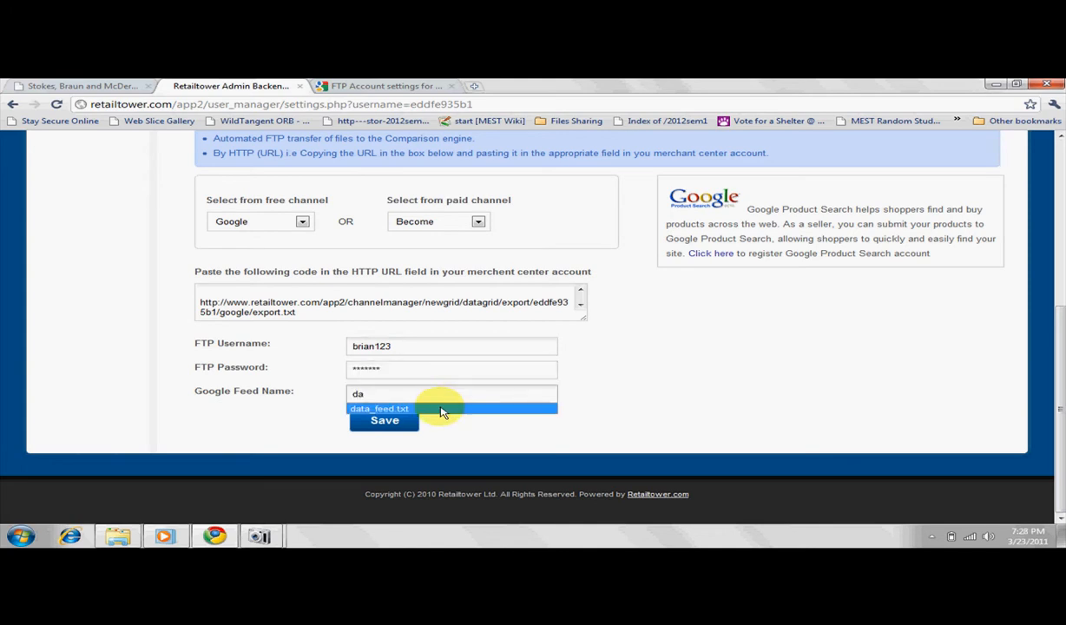
{"action": "left_click", "coordinate": [440, 408]}
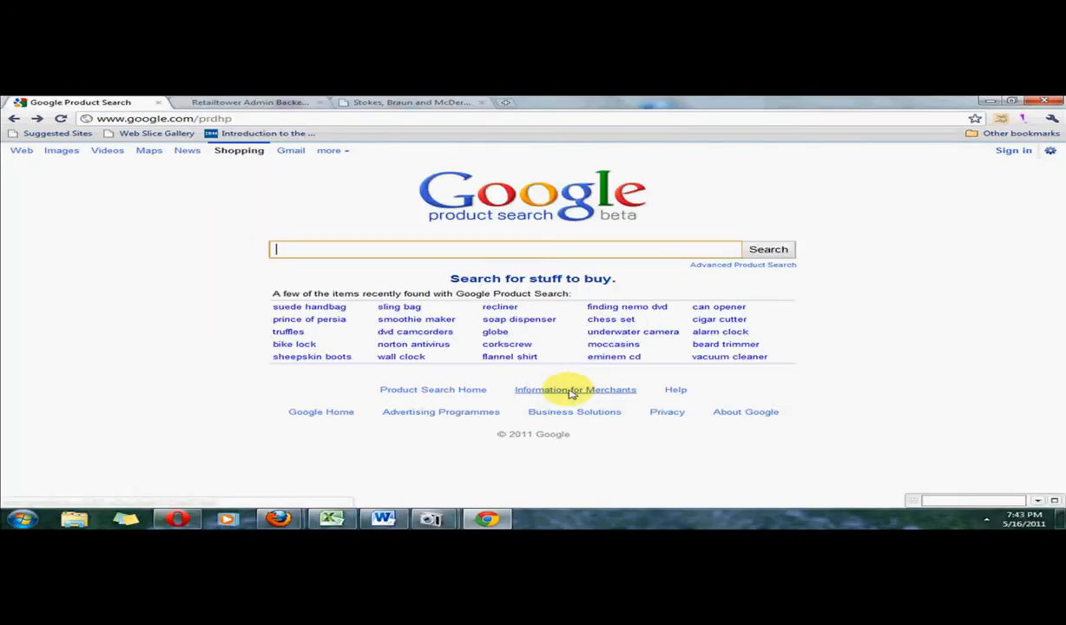
Start a data feed from Google Product Search's merchant information and register it with the filename export.txt.
{"action": "left_click", "coordinate": [562, 392]}
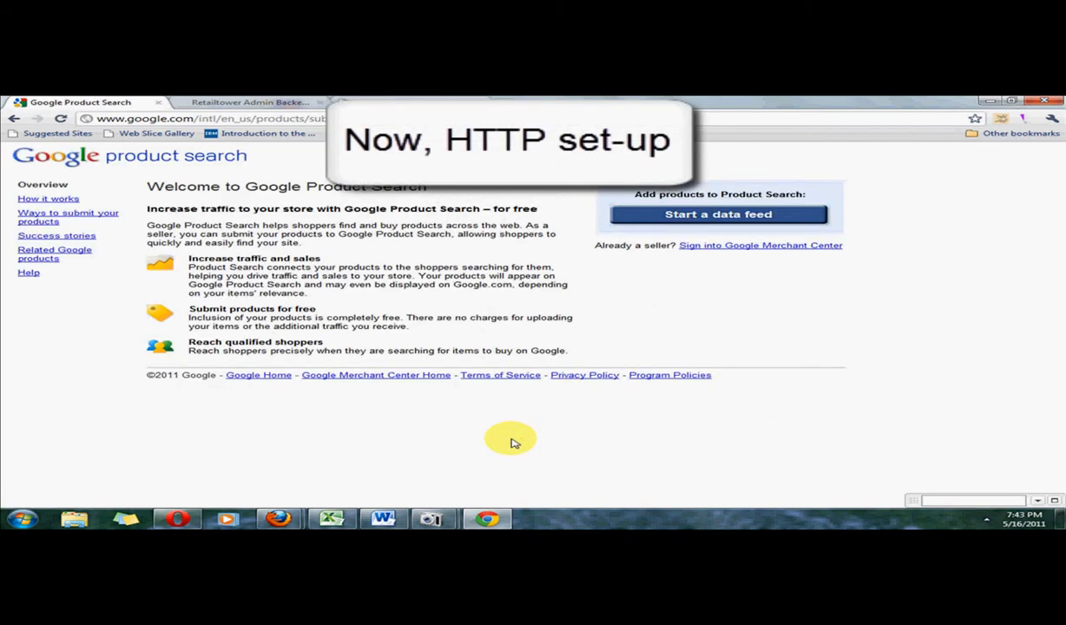
{"action": "left_click", "coordinate": [692, 218]}
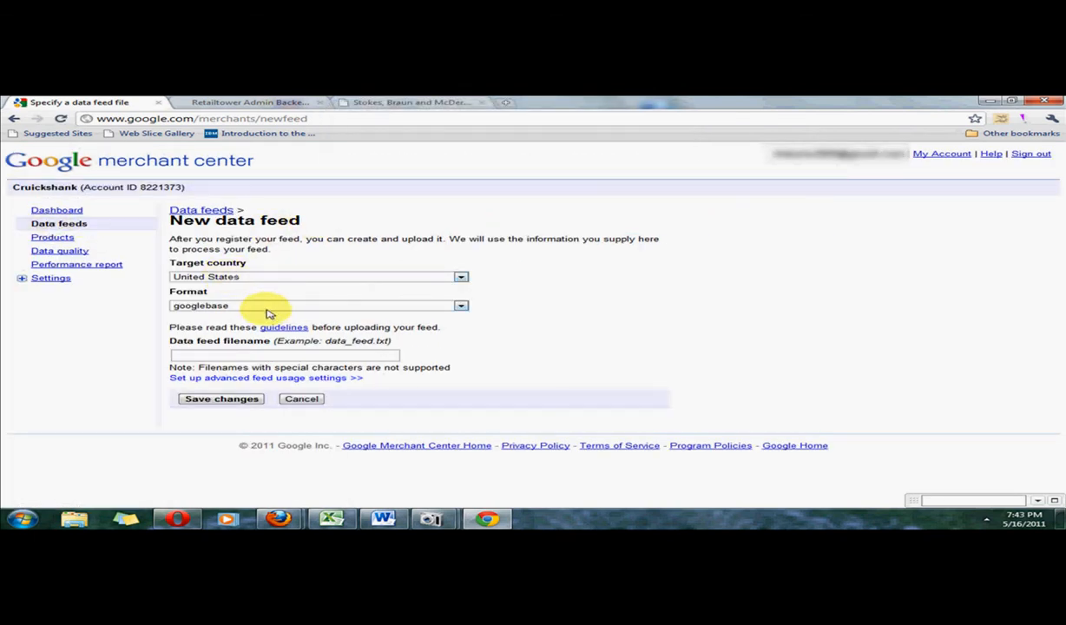
{"action": "left_click", "coordinate": [271, 355]}
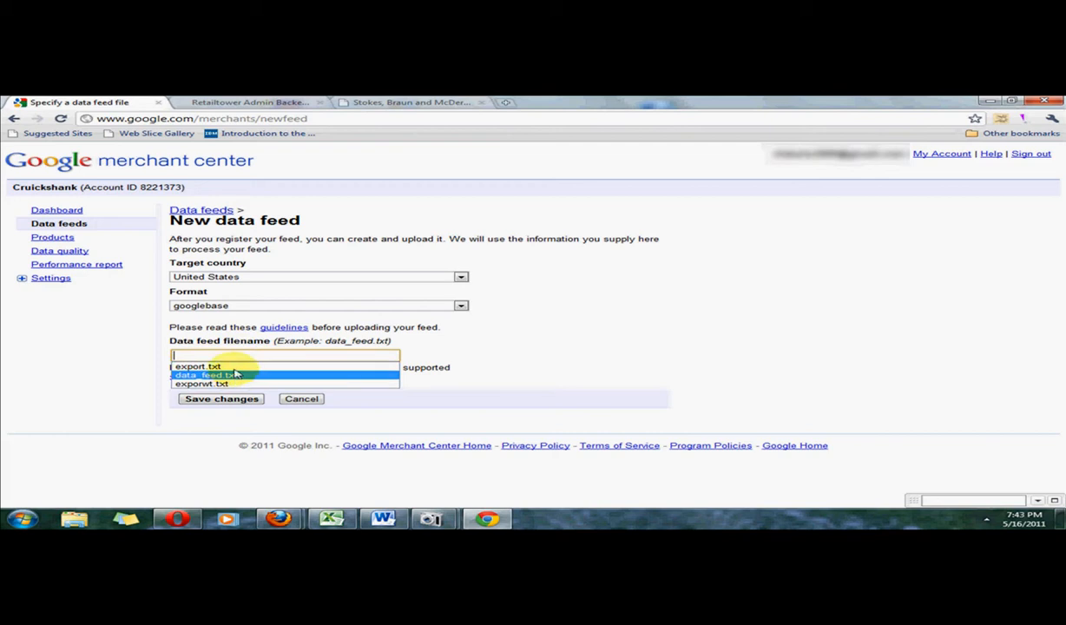
{"action": "left_click", "coordinate": [201, 365]}
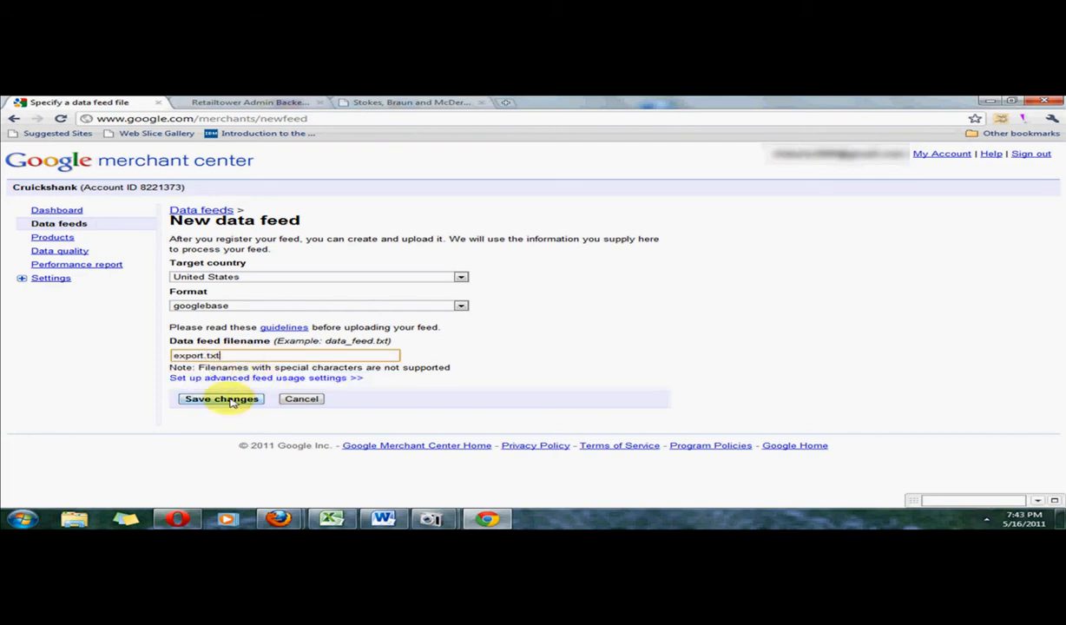
{"action": "left_click", "coordinate": [223, 399]}
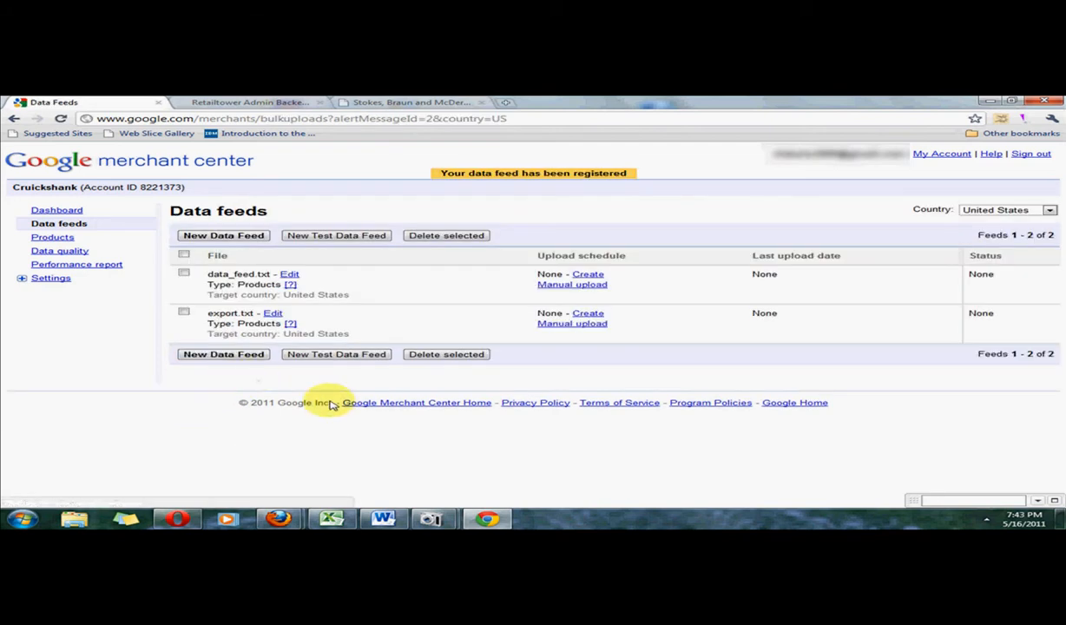
Open the upload schedule for export.txt and keep it monthly on day 01 at 12:00 AM Pacific Time.
{"action": "left_click", "coordinate": [587, 314]}
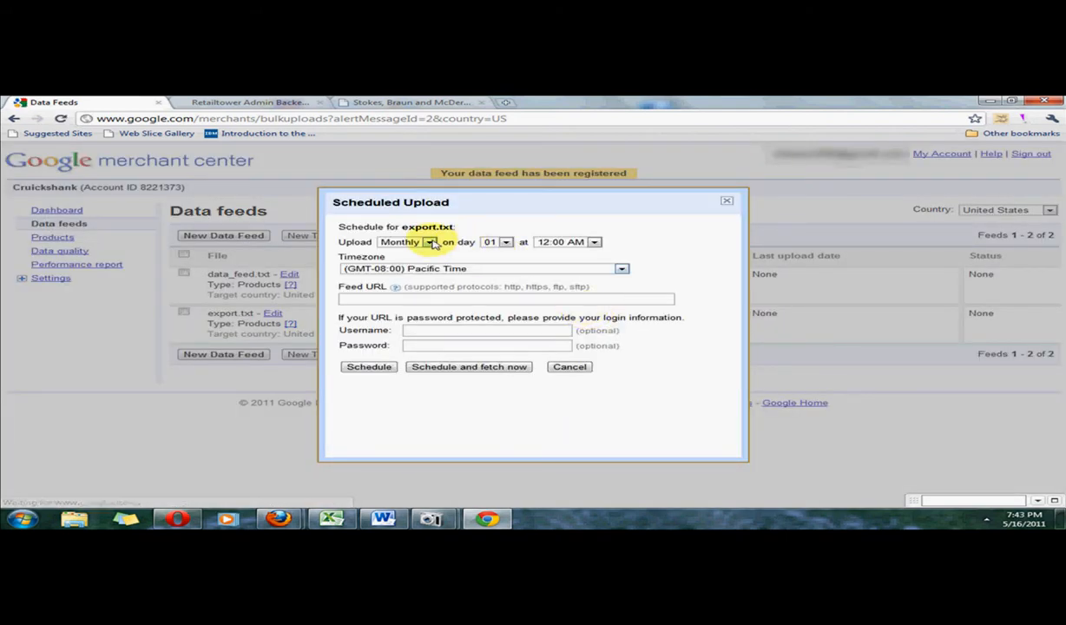
{"action": "left_click", "coordinate": [429, 242]}
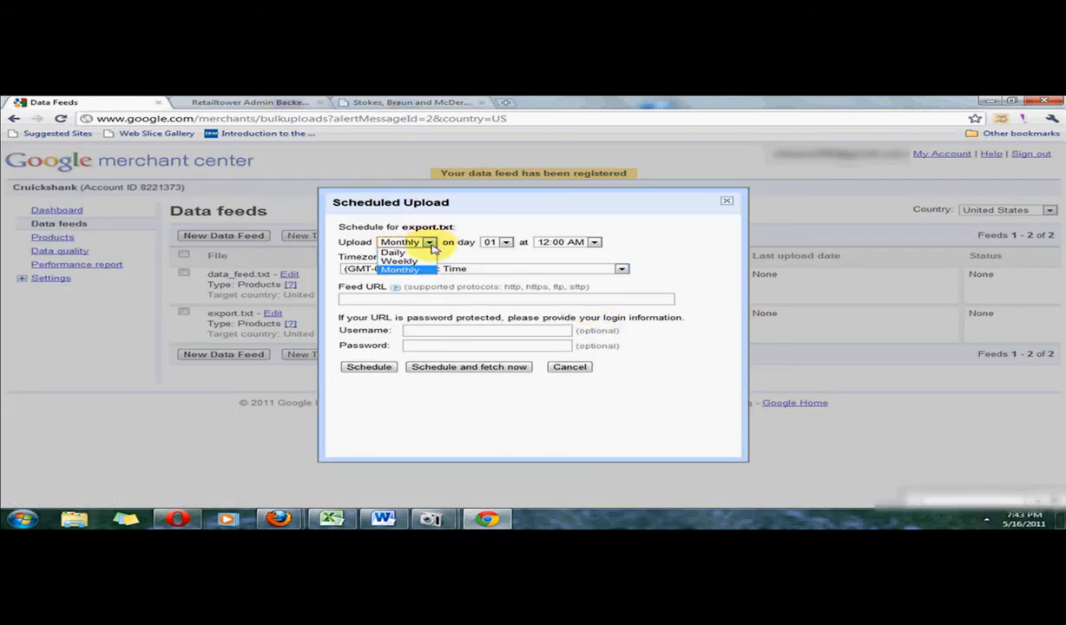
{"action": "left_click", "coordinate": [432, 245]}
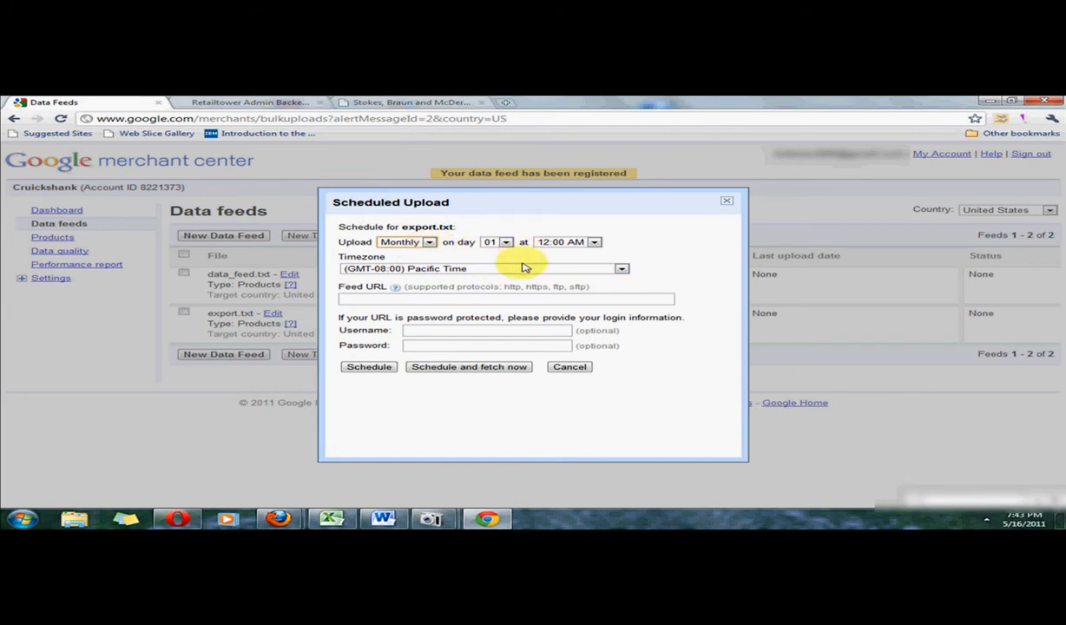
{"action": "left_click", "coordinate": [521, 268]}
{"action": "left_click", "coordinate": [521, 270]}
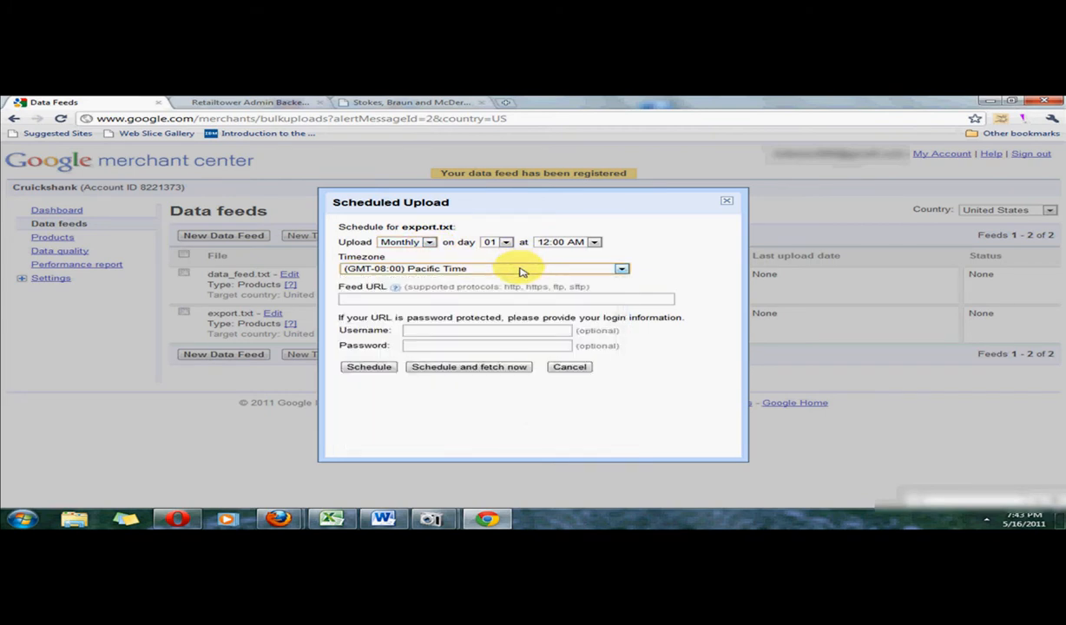
{"action": "left_click", "coordinate": [497, 299]}
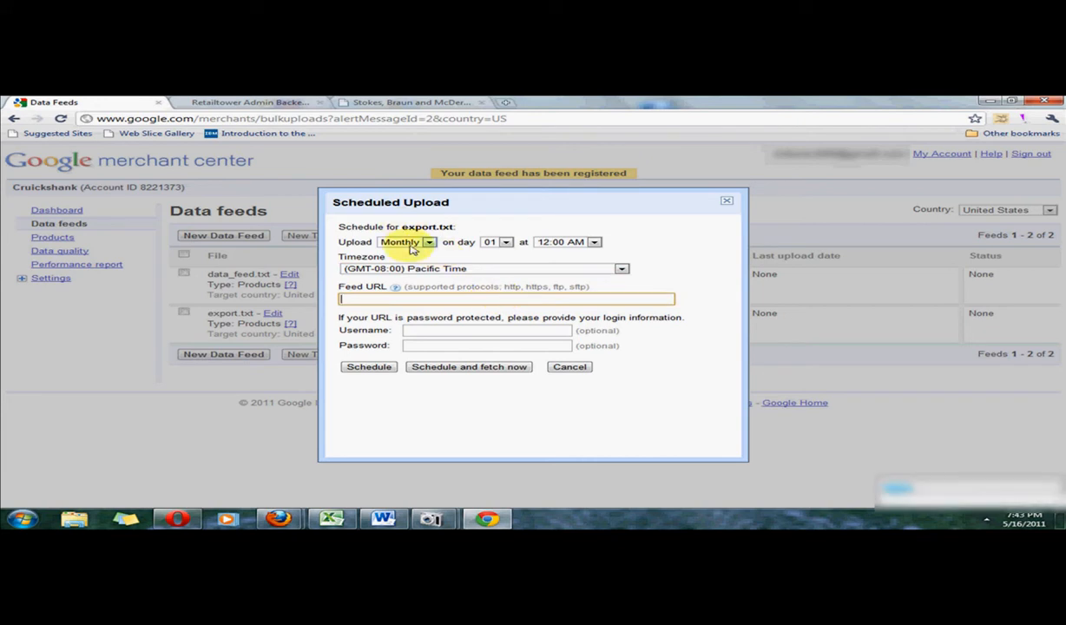
Copy RetailTower's HTTP link to the Google feed into the export.txt schedule's Feed URL, and schedule and fetch the feed immediately.
{"action": "left_click", "coordinate": [266, 103]}
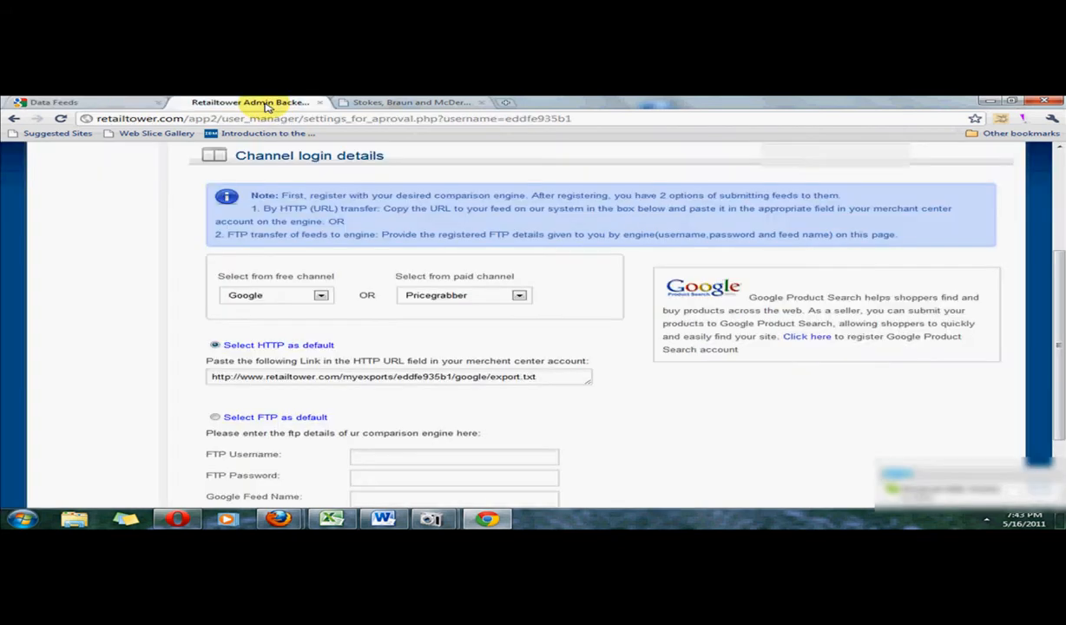
{"action": "triple_click", "coordinate": [363, 379]}
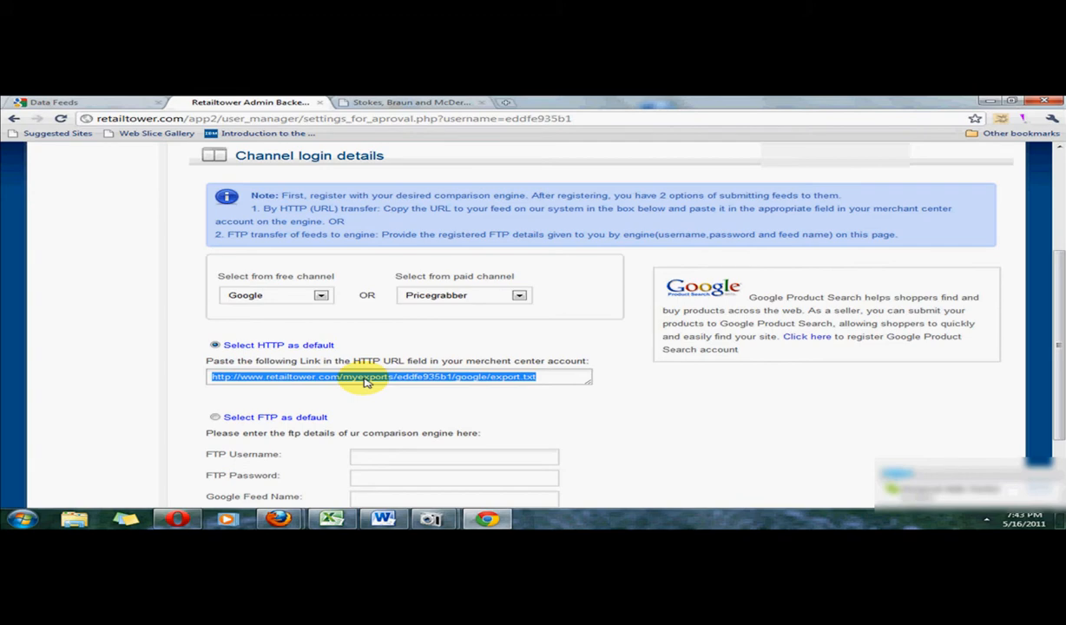
{"action": "right_click", "coordinate": [365, 382]}
{"action": "left_click", "coordinate": [413, 266]}
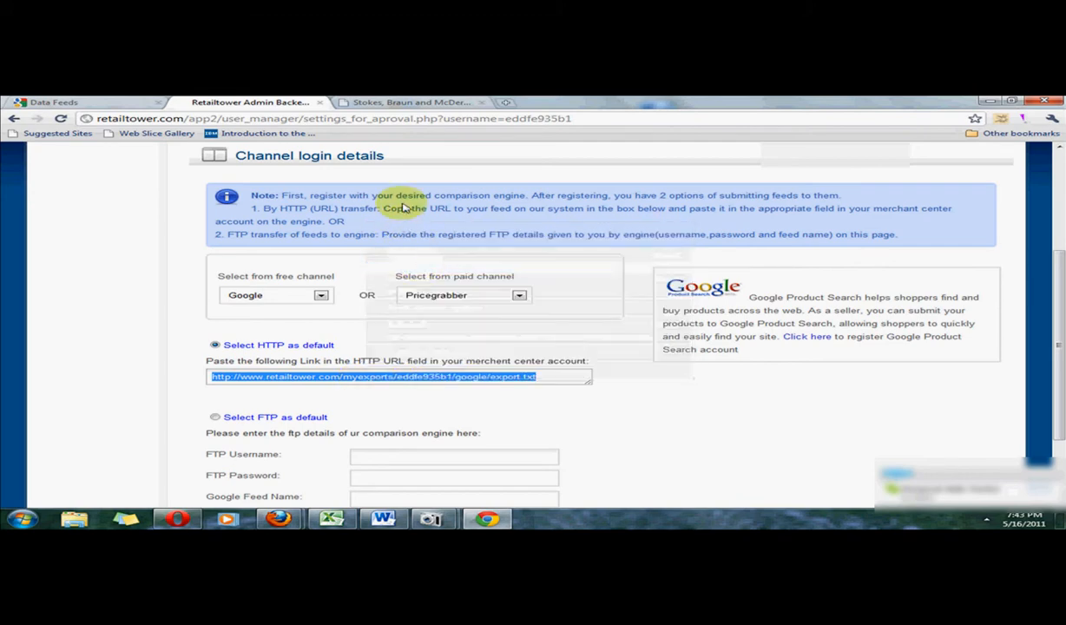
{"action": "left_click", "coordinate": [130, 103]}
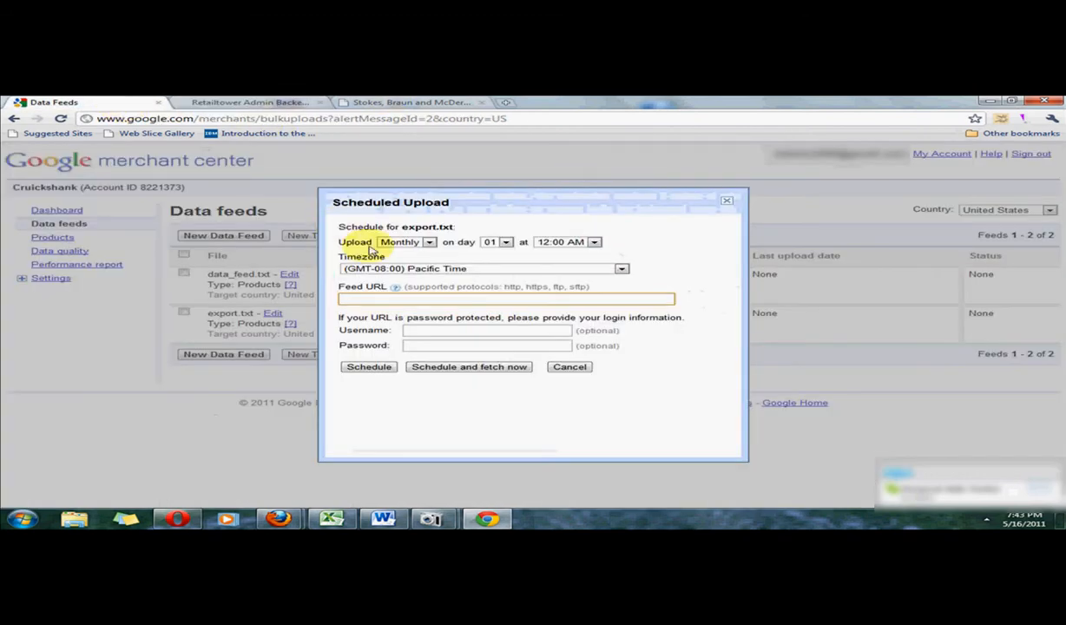
{"action": "key", "text": "ctrl+v"}
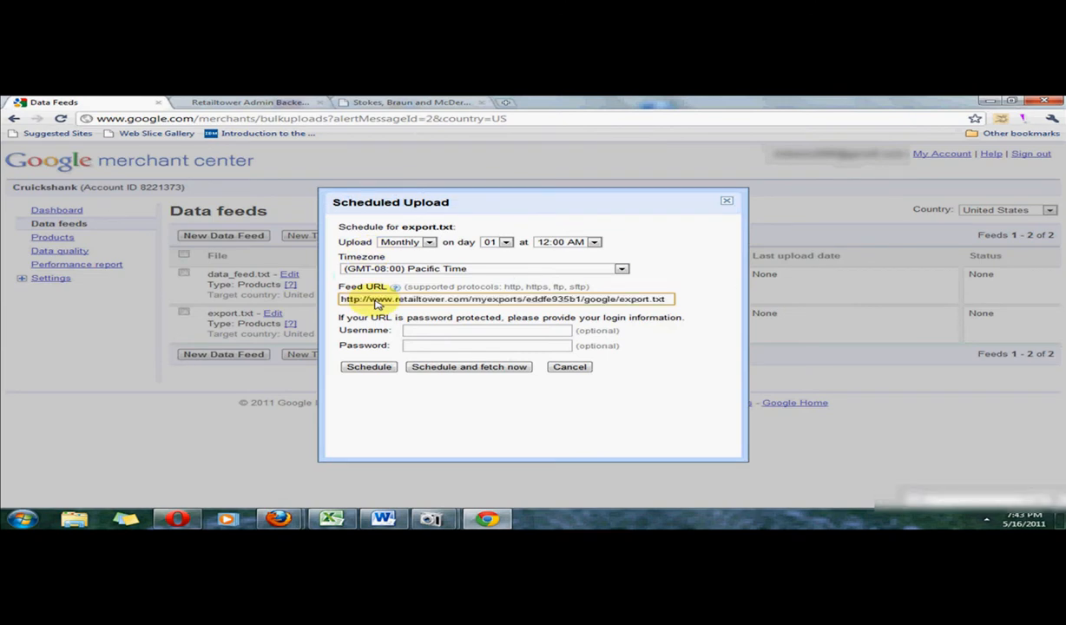
{"action": "left_click", "coordinate": [423, 330]}
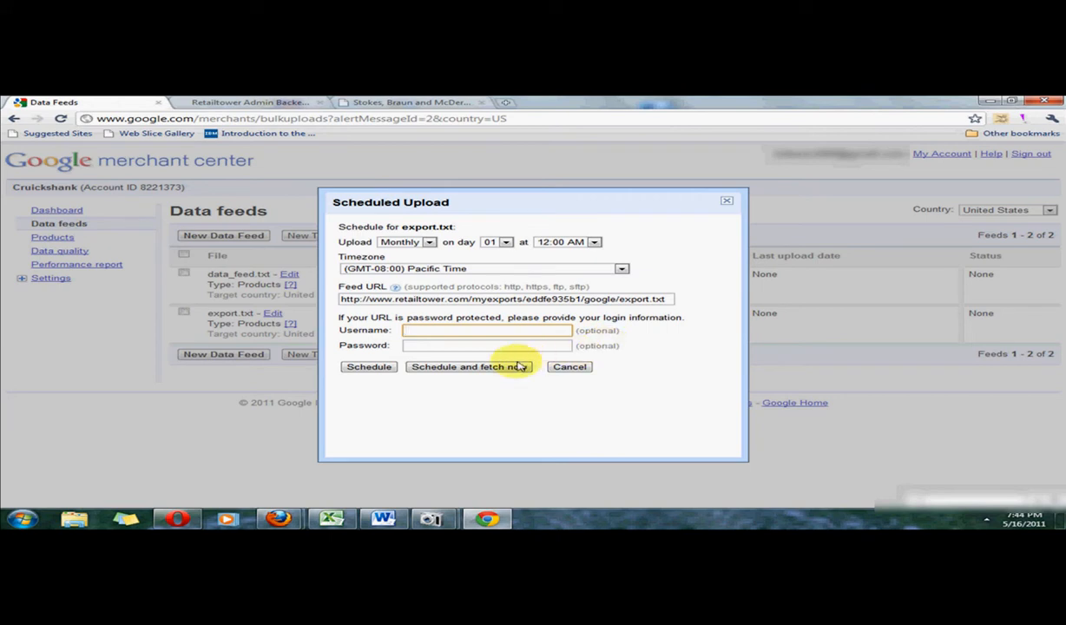
{"action": "left_click", "coordinate": [483, 367]}
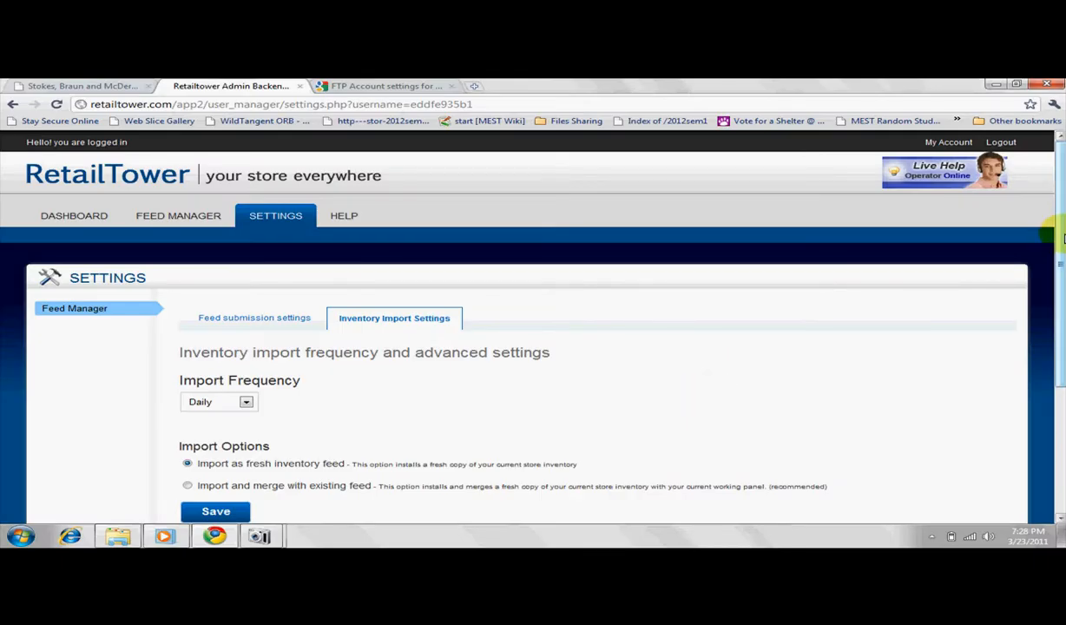
In RetailTower's inventory import settings, set the import frequency to three days, choose Import and merge with existing feed, and save.
{"action": "left_click_drag", "start_coordinate": [1063, 236], "coordinate": [1061, 284]}
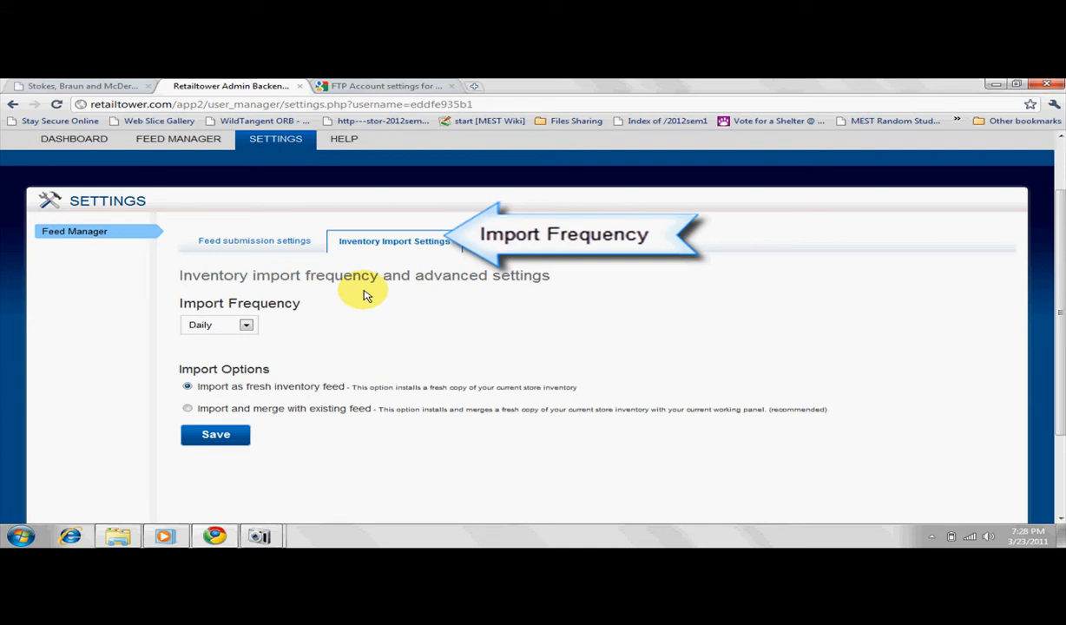
{"action": "left_click", "coordinate": [247, 325]}
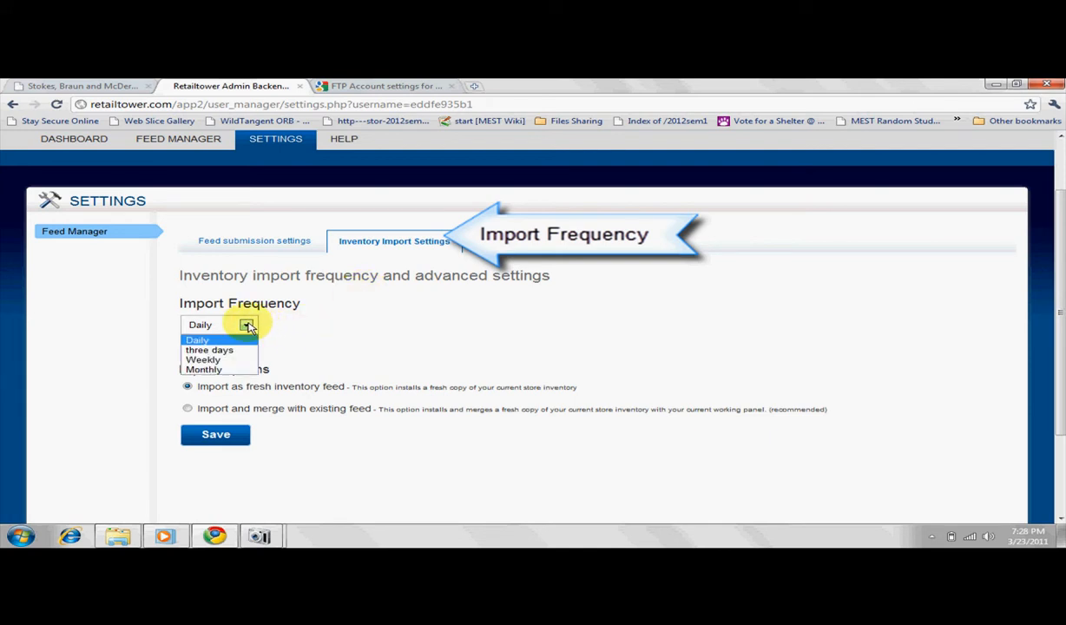
{"action": "left_click", "coordinate": [238, 349]}
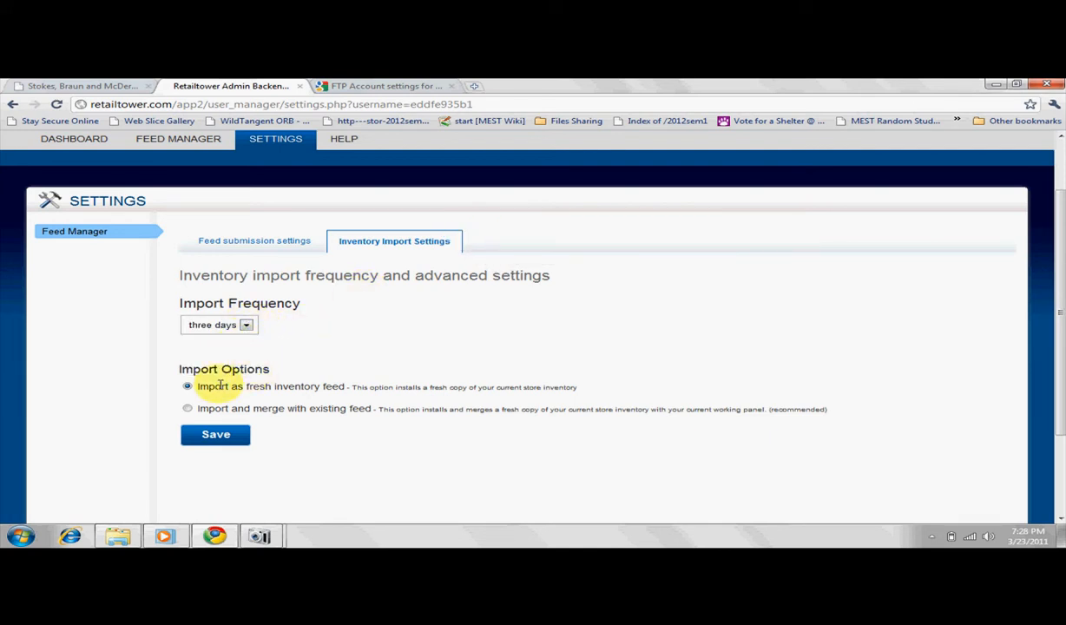
{"action": "left_click", "coordinate": [187, 409]}
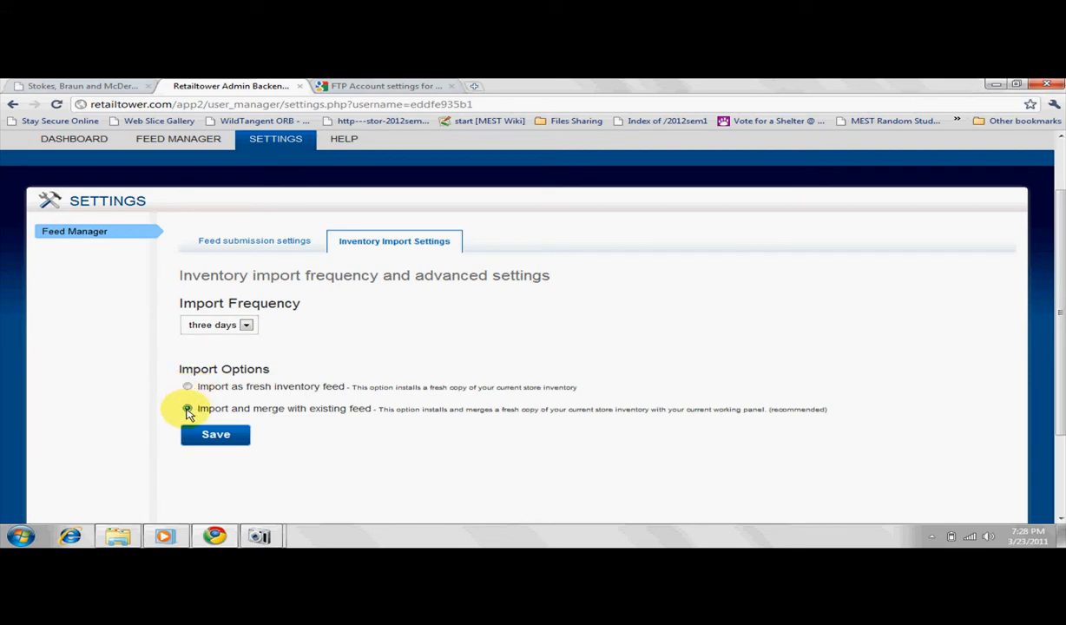
{"action": "left_click", "coordinate": [188, 387]}
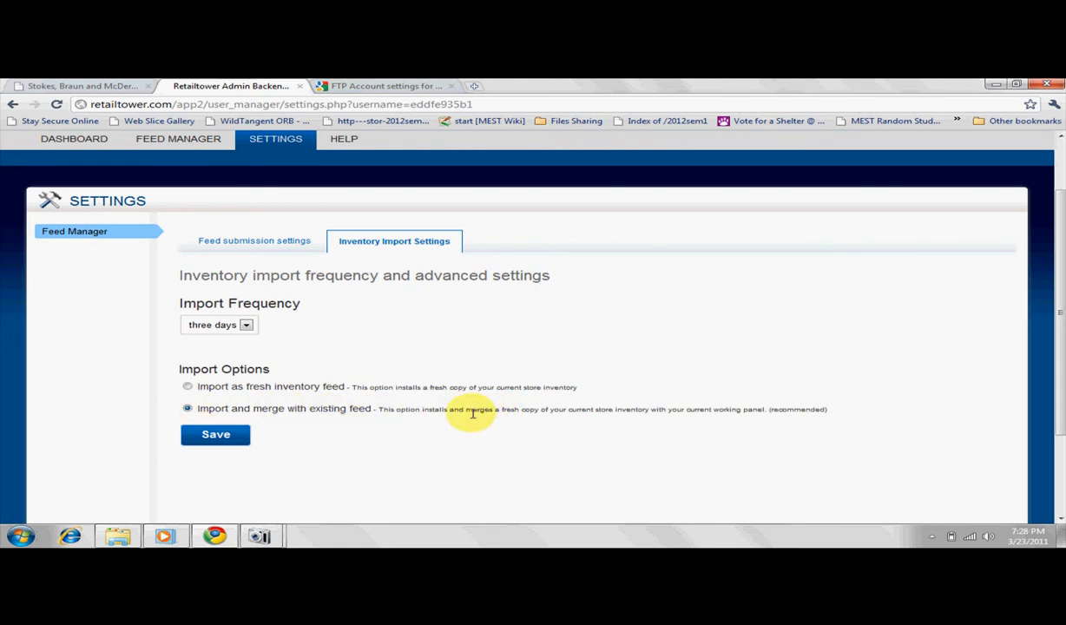
{"action": "left_click", "coordinate": [219, 435]}
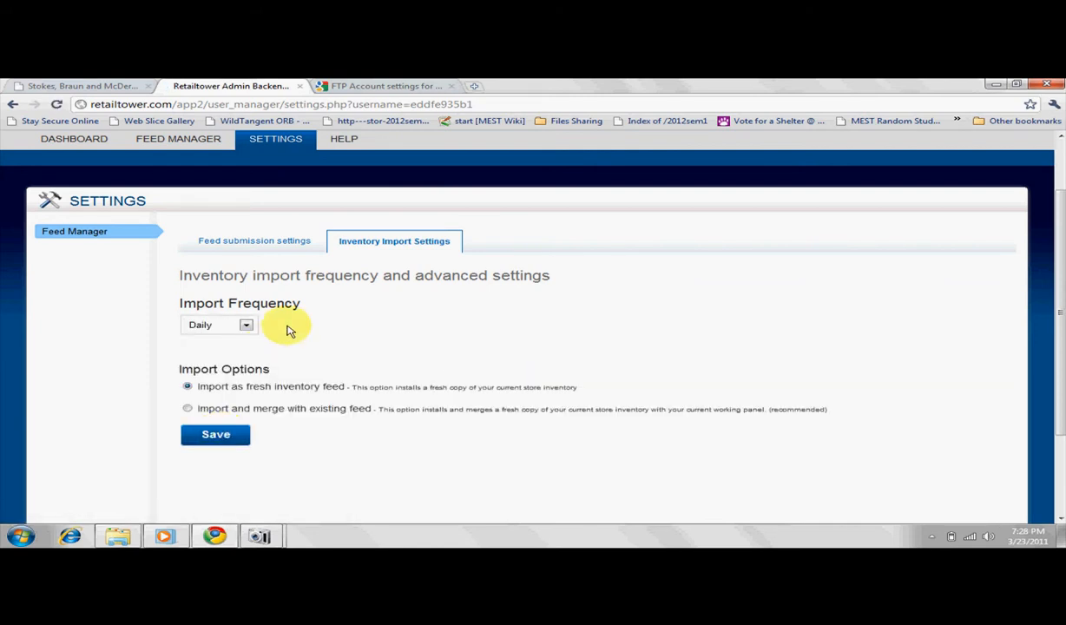
Start a new campaign in RetailTower's Feed Manager for the free Google Products channel.
{"action": "left_click", "coordinate": [184, 141]}
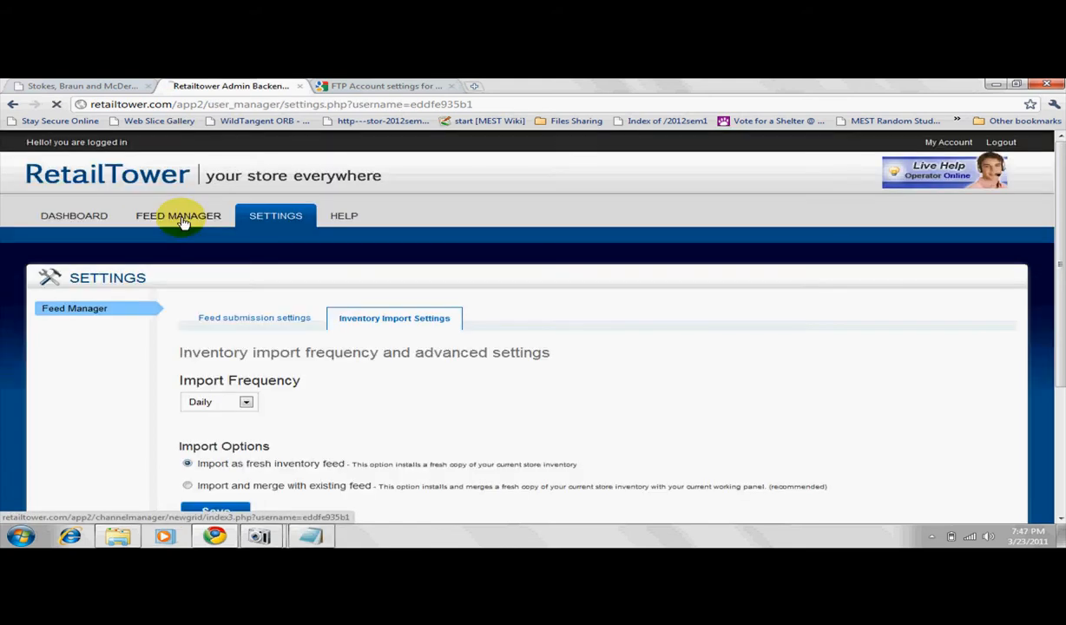
{"action": "left_click", "coordinate": [183, 222]}
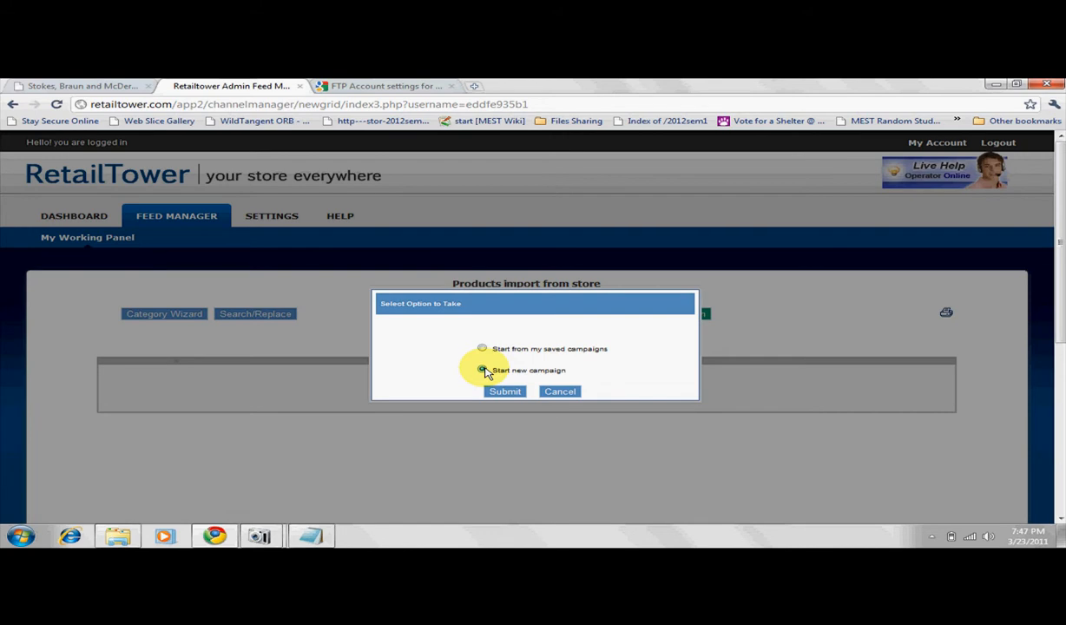
{"action": "left_click", "coordinate": [504, 392]}
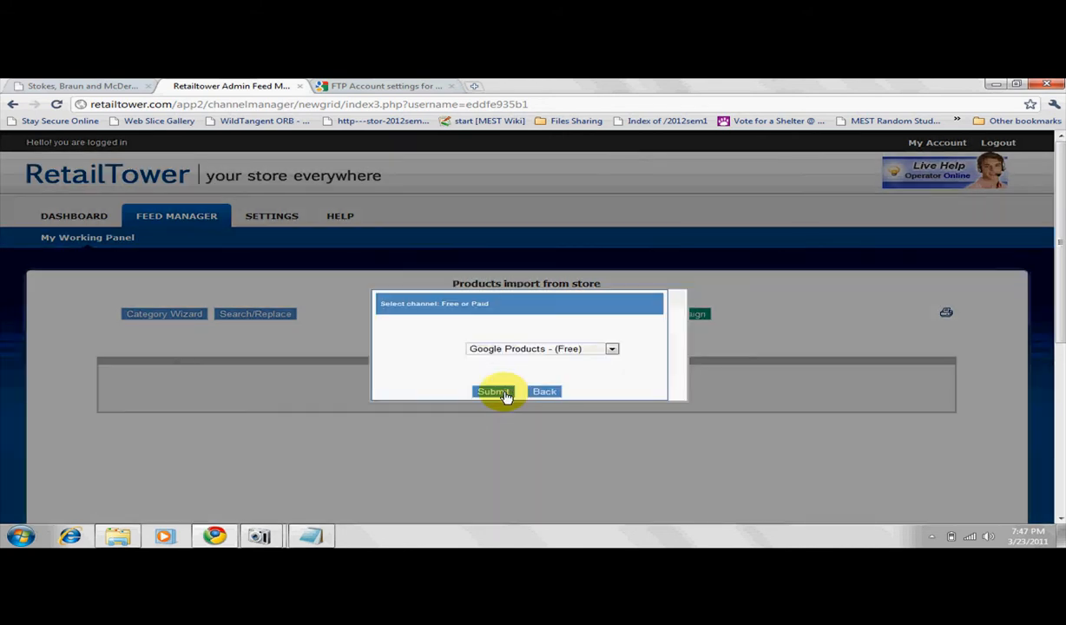
{"action": "left_click", "coordinate": [612, 348]}
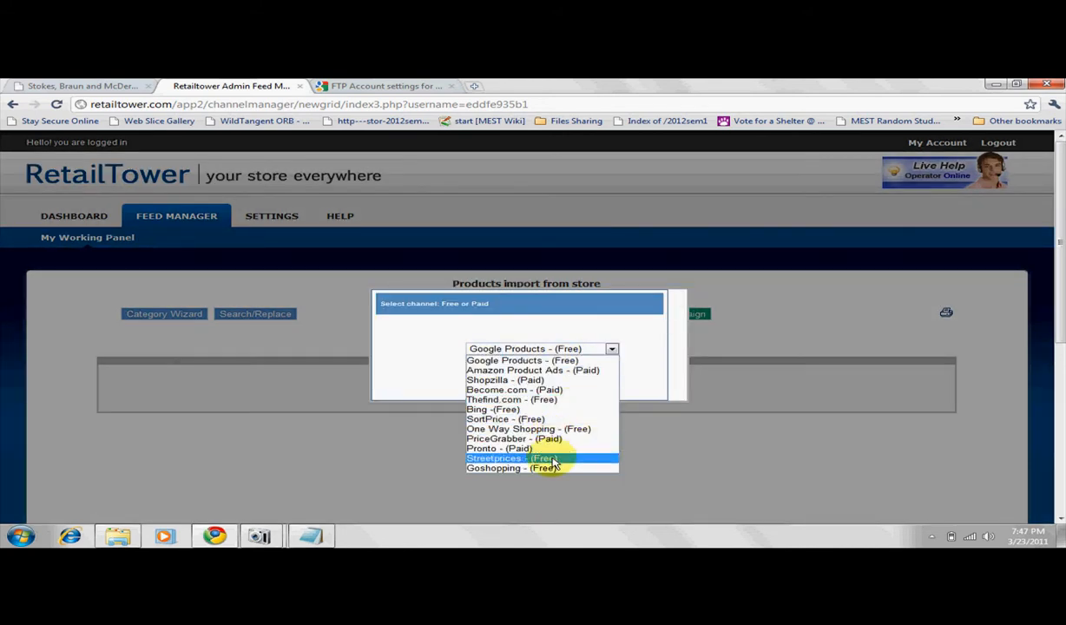
{"action": "left_click", "coordinate": [541, 361]}
{"action": "left_click", "coordinate": [493, 393]}
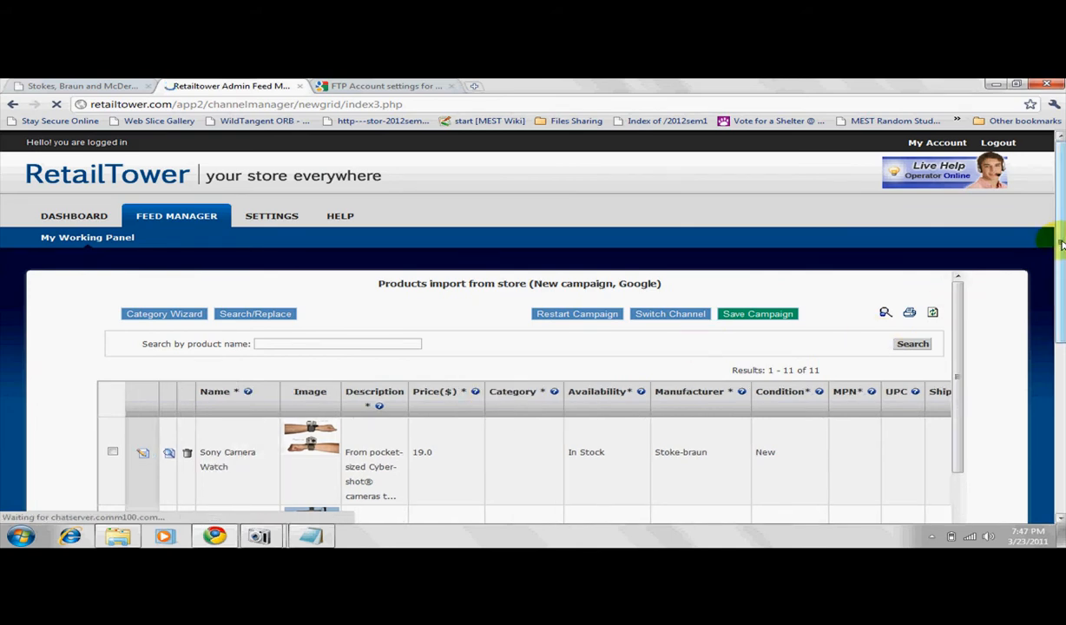
Assign Sony Camera Watch and Sony Digital Camera to the category Cameras & Optics > Cameras > Digital Cameras with the Category Wizard.
{"action": "left_click_drag", "start_coordinate": [1060, 244], "coordinate": [1056, 333]}
{"action": "mouse_move", "coordinate": [959, 230]}
{"action": "left_mouse_down"}
{"action": "mouse_move", "coordinate": [959, 373]}
{"action": "mouse_move", "coordinate": [944, 447]}
{"action": "mouse_move", "coordinate": [961, 224]}
{"action": "left_mouse_up"}
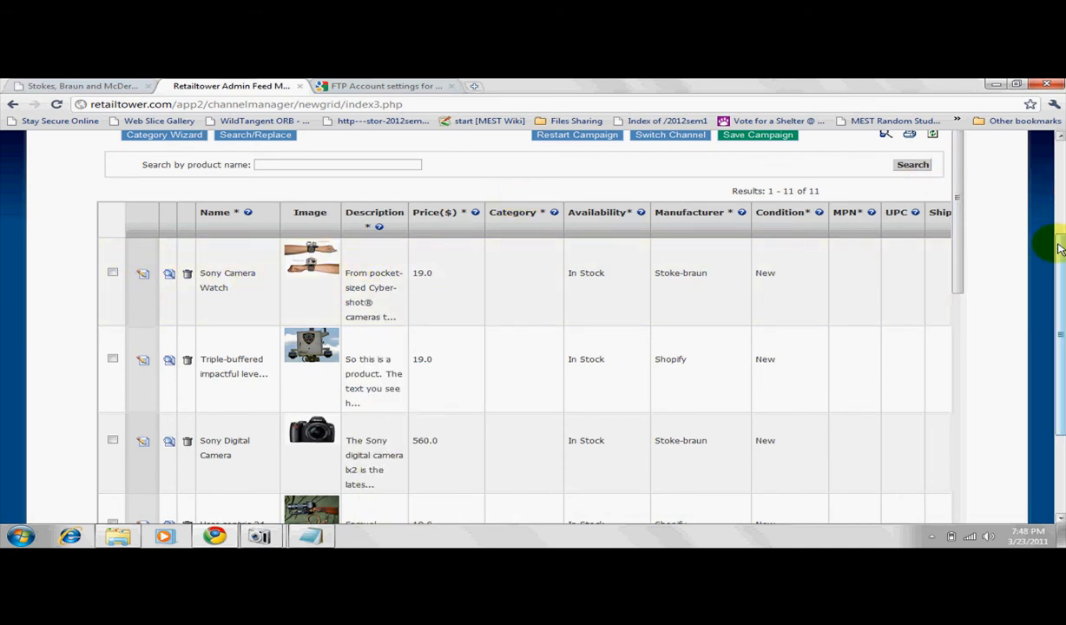
{"action": "scroll", "coordinate": [1059, 239], "scroll_direction": "up", "scroll_amount": 2}
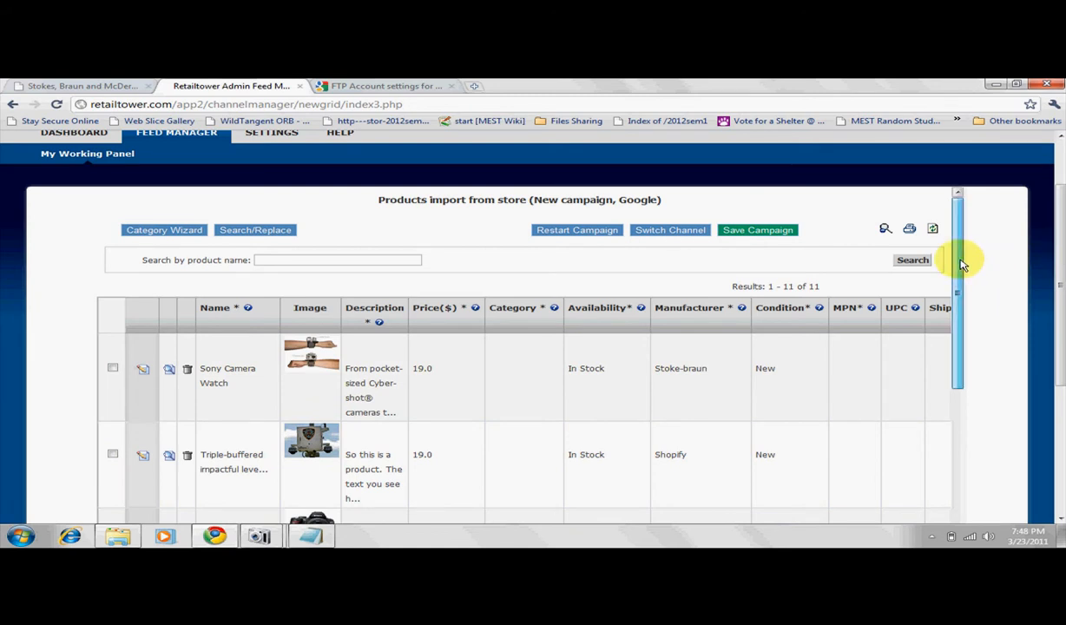
{"action": "mouse_move", "coordinate": [961, 262]}
{"action": "left_mouse_down"}
{"action": "mouse_move", "coordinate": [959, 288]}
{"action": "mouse_move", "coordinate": [959, 268]}
{"action": "left_mouse_up"}
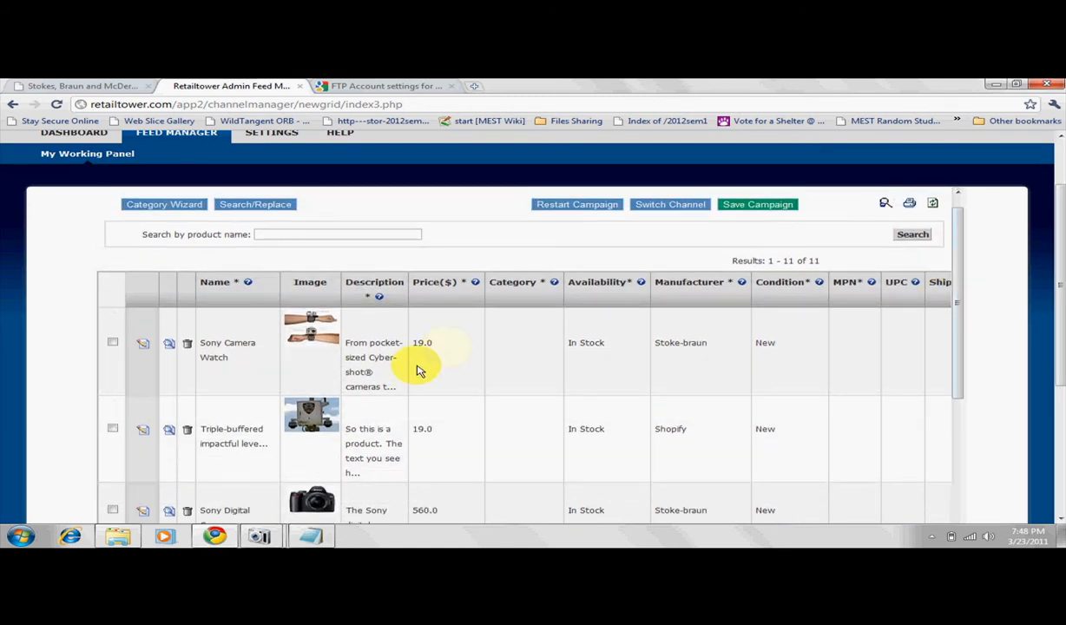
{"action": "left_click", "coordinate": [112, 342]}
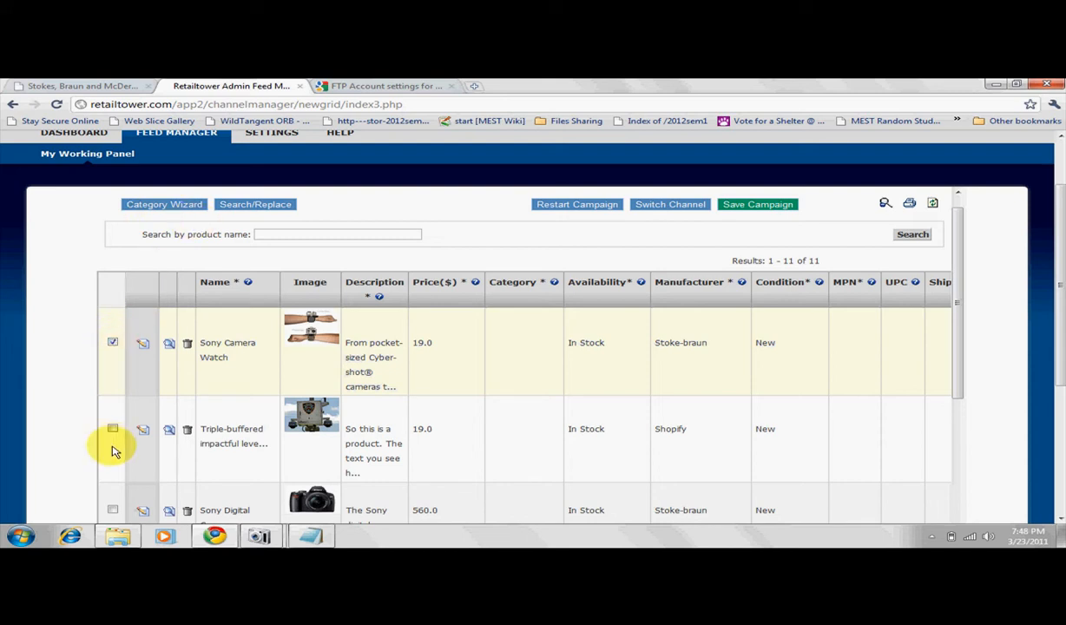
{"action": "left_click", "coordinate": [113, 510]}
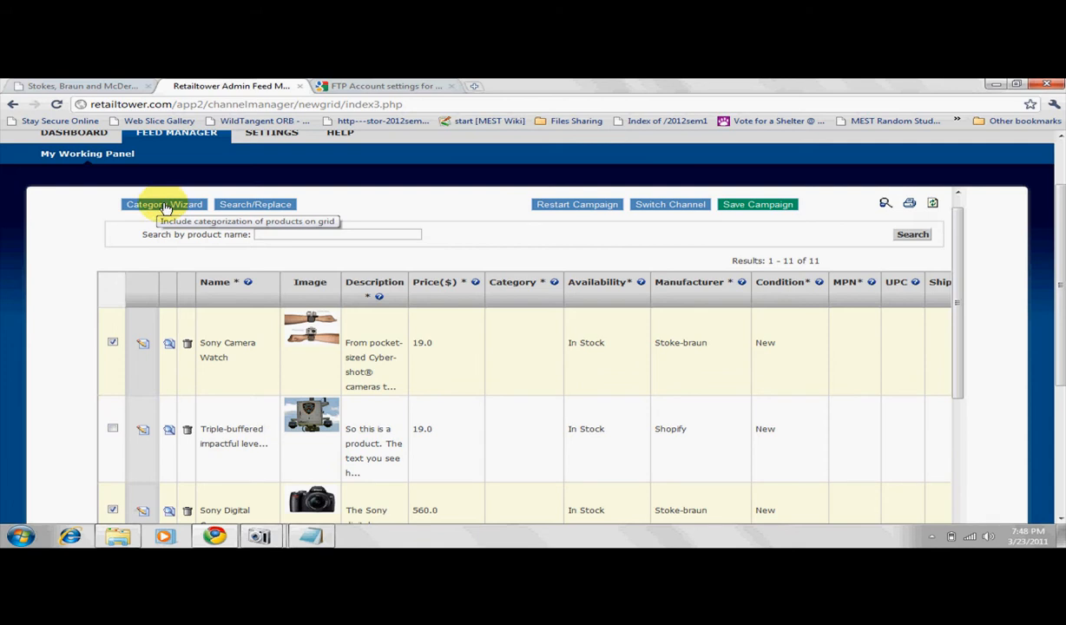
{"action": "left_click", "coordinate": [165, 206]}
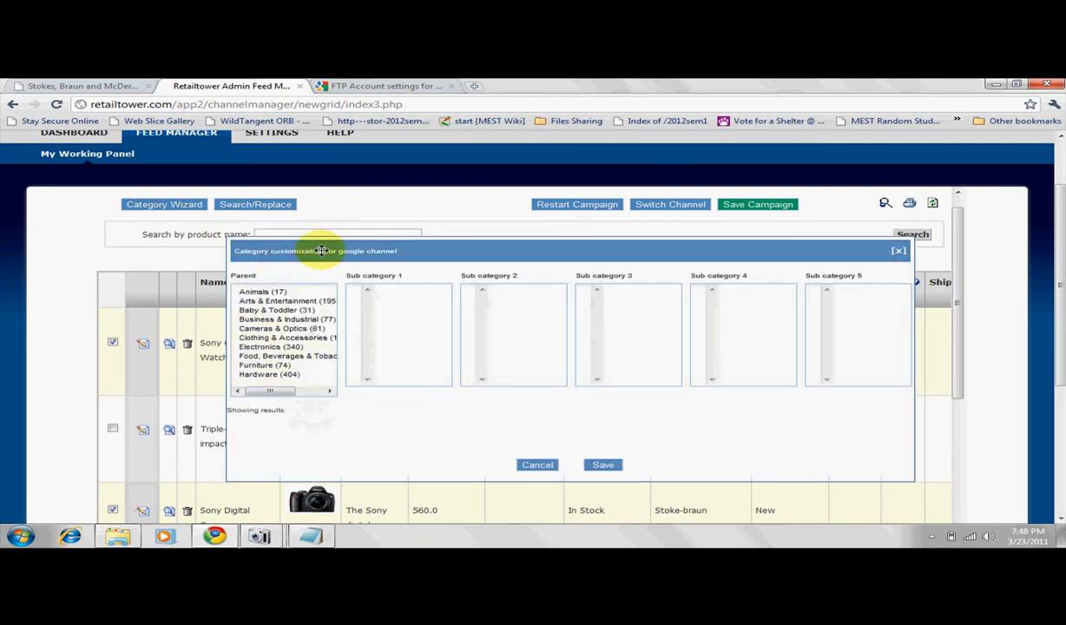
{"action": "left_click_drag", "start_coordinate": [321, 251], "coordinate": [286, 237]}
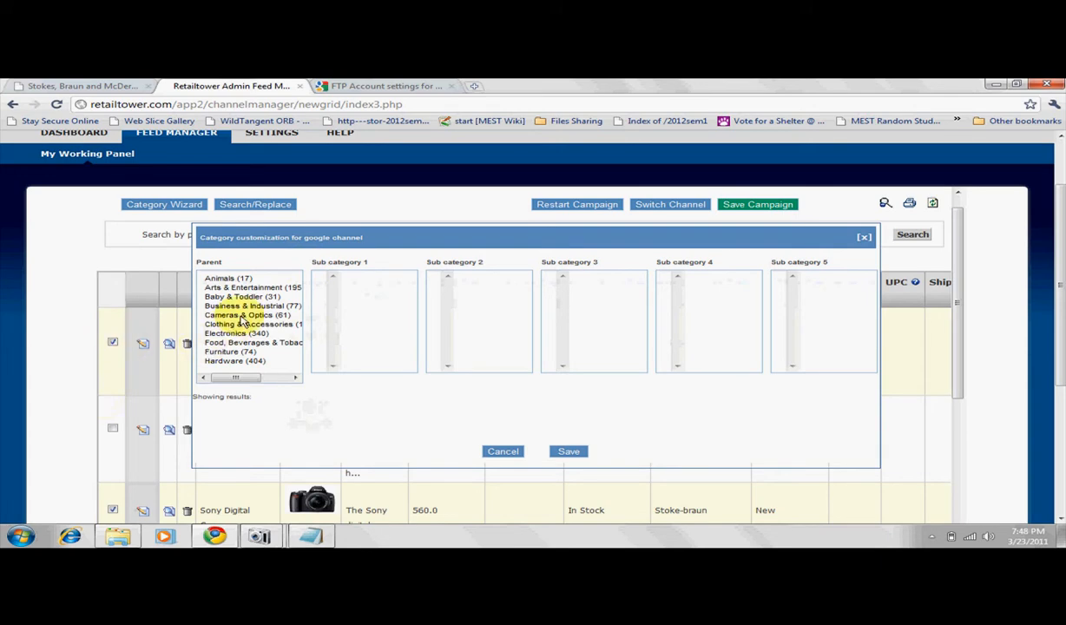
{"action": "left_click_drag", "start_coordinate": [355, 236], "coordinate": [430, 228]}
{"action": "left_click", "coordinate": [338, 312]}
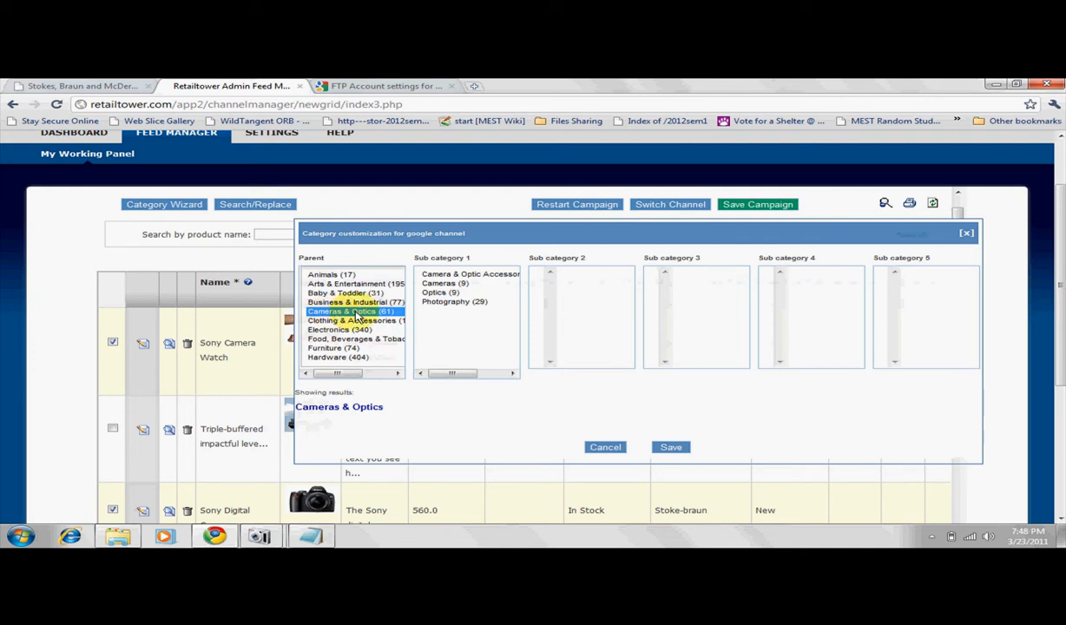
{"action": "left_click", "coordinate": [446, 284]}
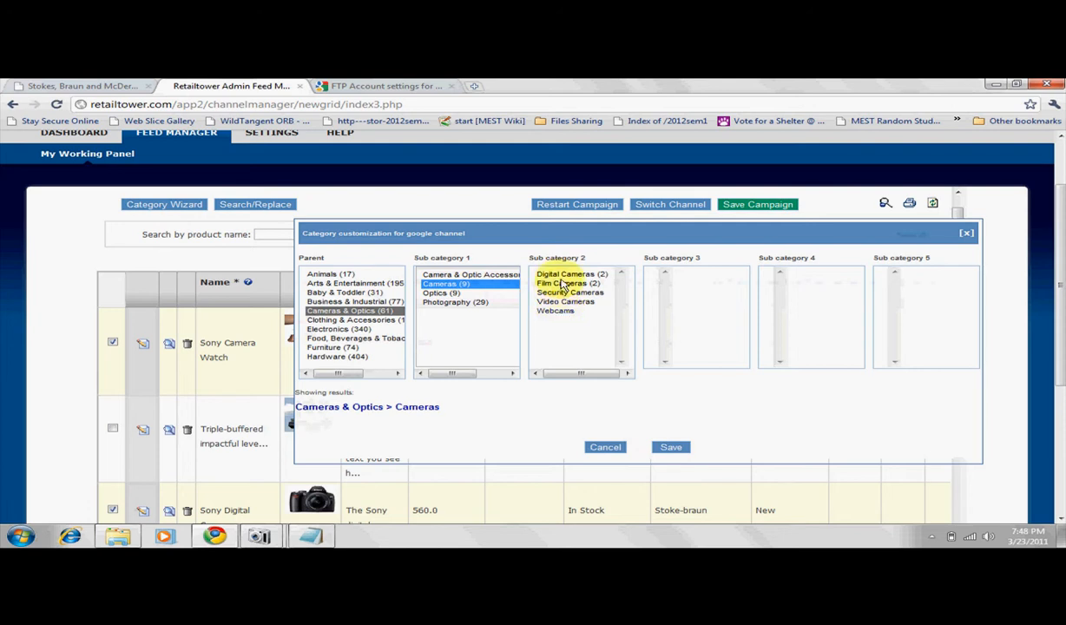
{"action": "left_click", "coordinate": [562, 275]}
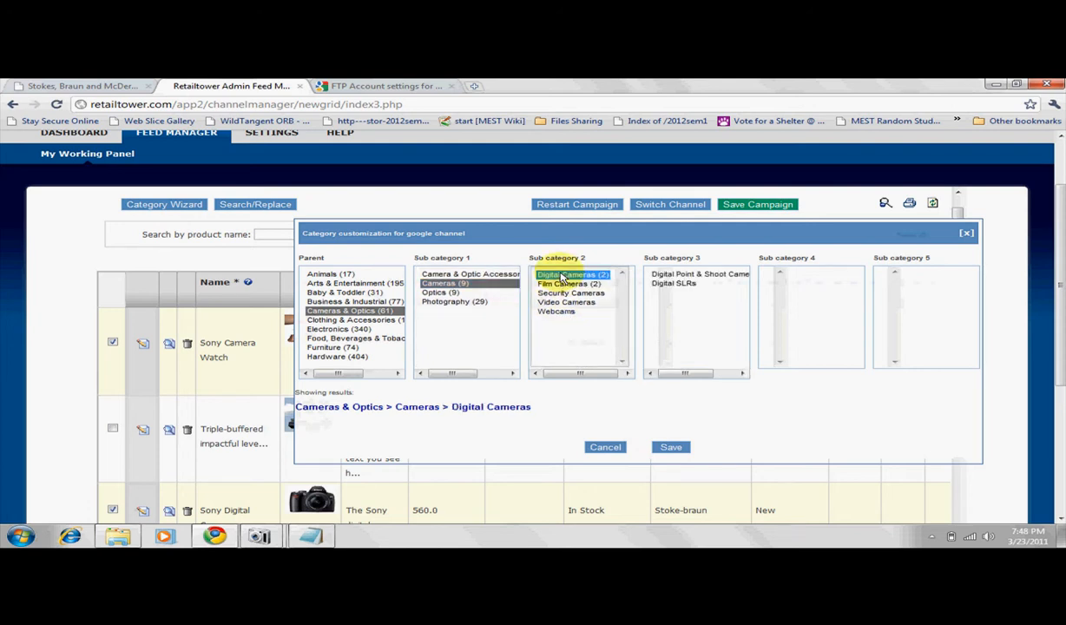
{"action": "left_click", "coordinate": [673, 448]}
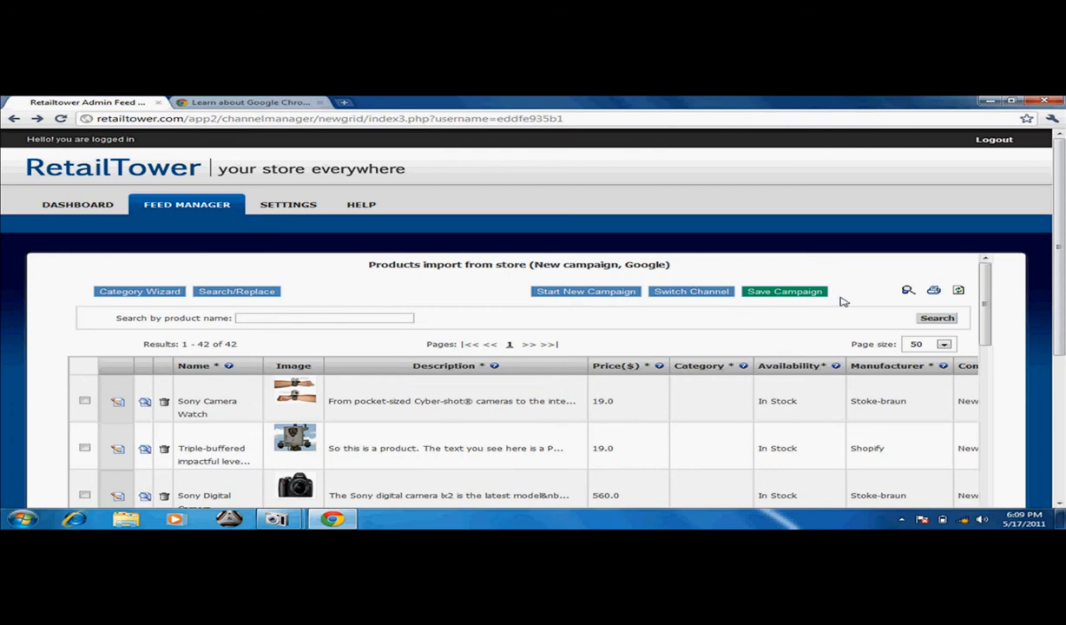
Select all products in the new Google campaign and open the Category Wizard.
{"action": "scroll", "coordinate": [990, 249], "scroll_direction": "down", "scroll_amount": 3}
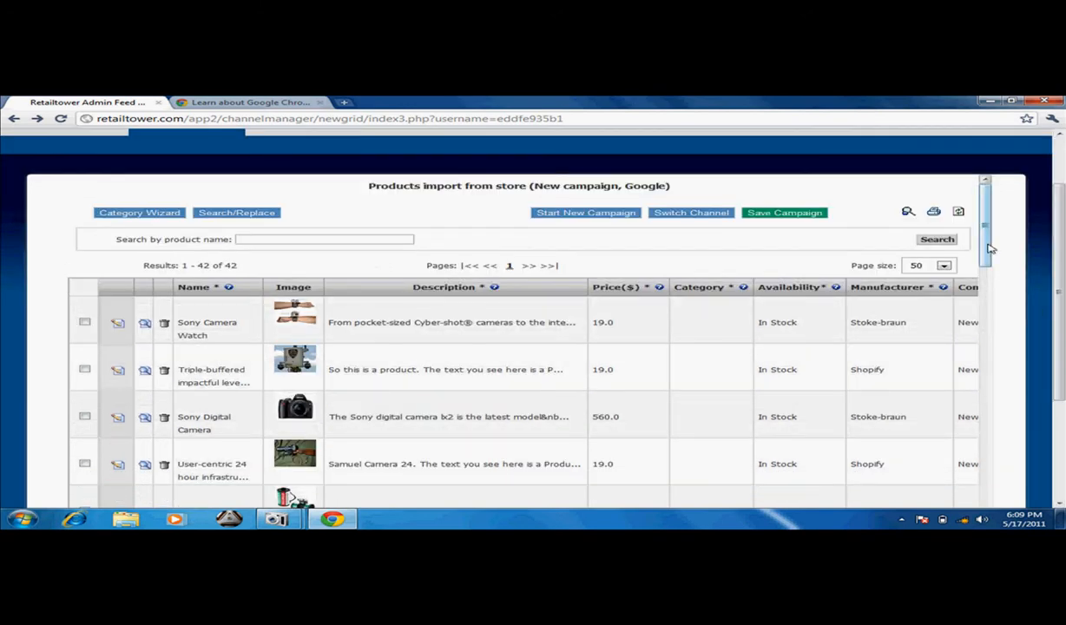
{"action": "left_click_drag", "start_coordinate": [987, 214], "coordinate": [985, 501]}
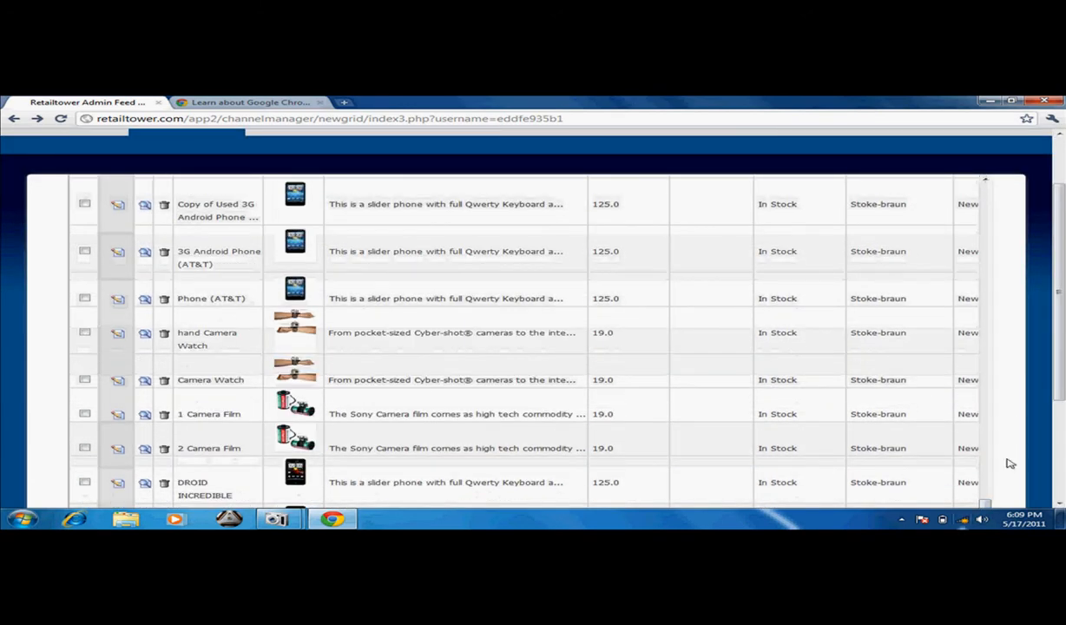
{"action": "scroll", "coordinate": [1055, 383], "scroll_direction": "down", "scroll_amount": 4}
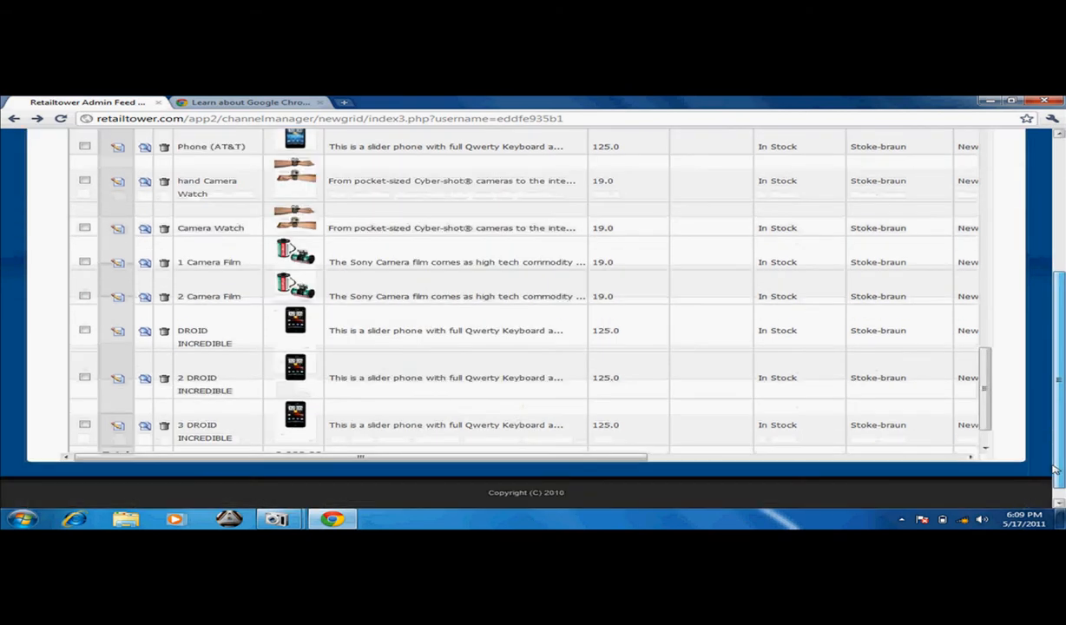
{"action": "left_click", "coordinate": [987, 444]}
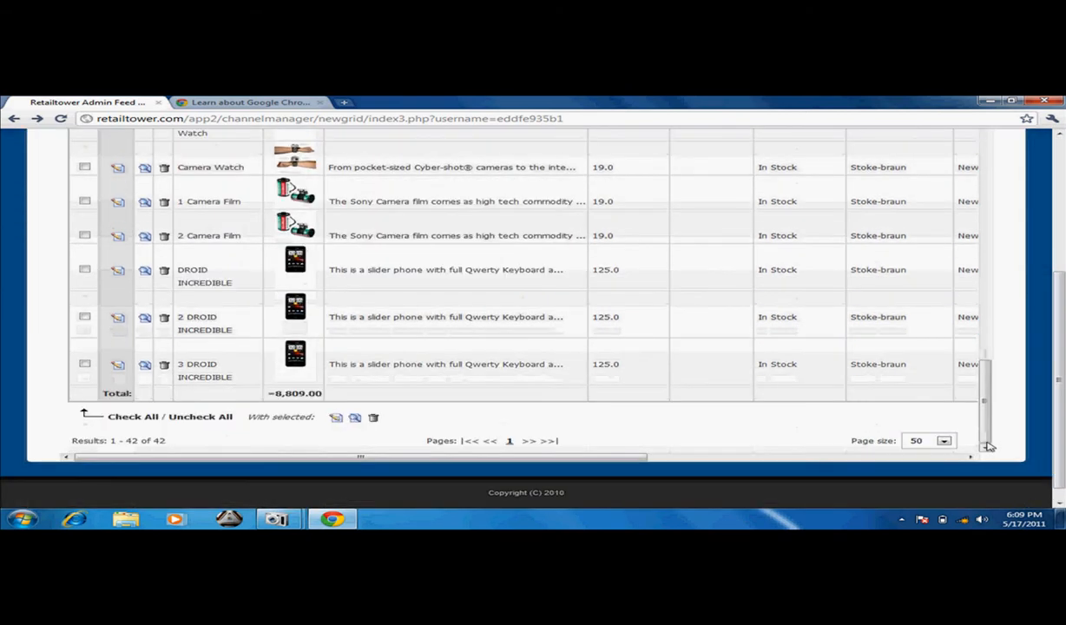
{"action": "left_click", "coordinate": [130, 416]}
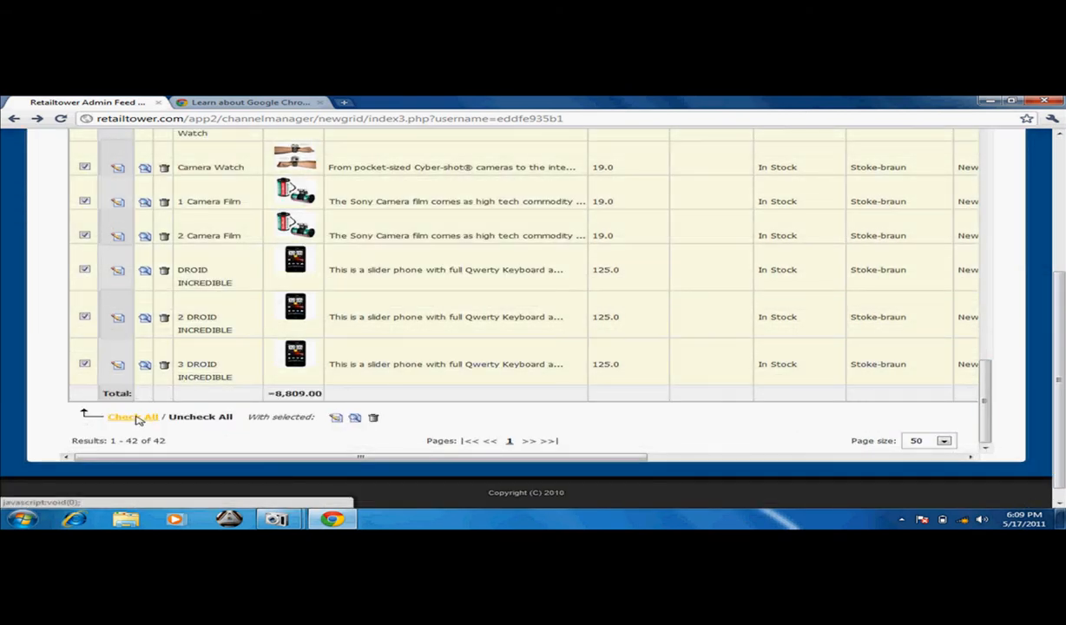
{"action": "left_click_drag", "start_coordinate": [1061, 425], "coordinate": [1060, 279]}
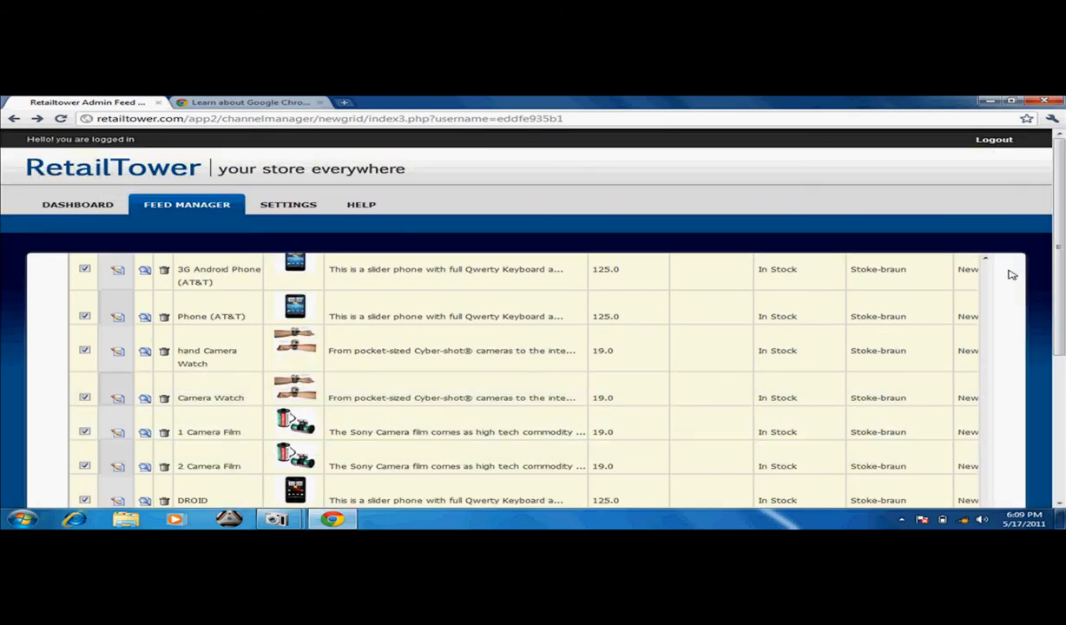
{"action": "scroll", "coordinate": [997, 287], "scroll_direction": "up", "scroll_amount": 8}
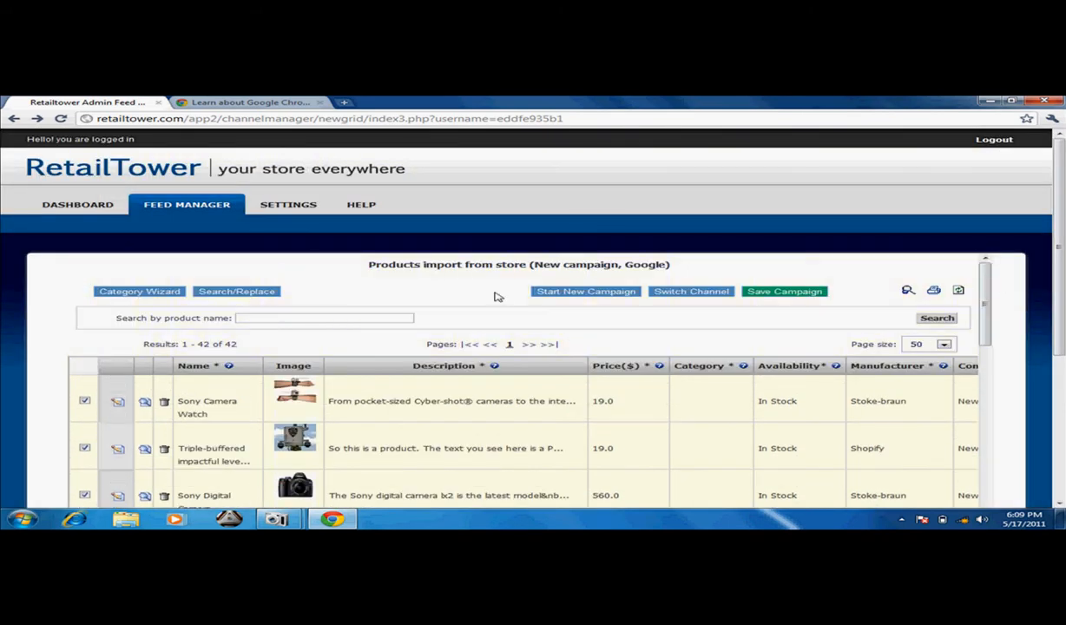
{"action": "left_click", "coordinate": [135, 292]}
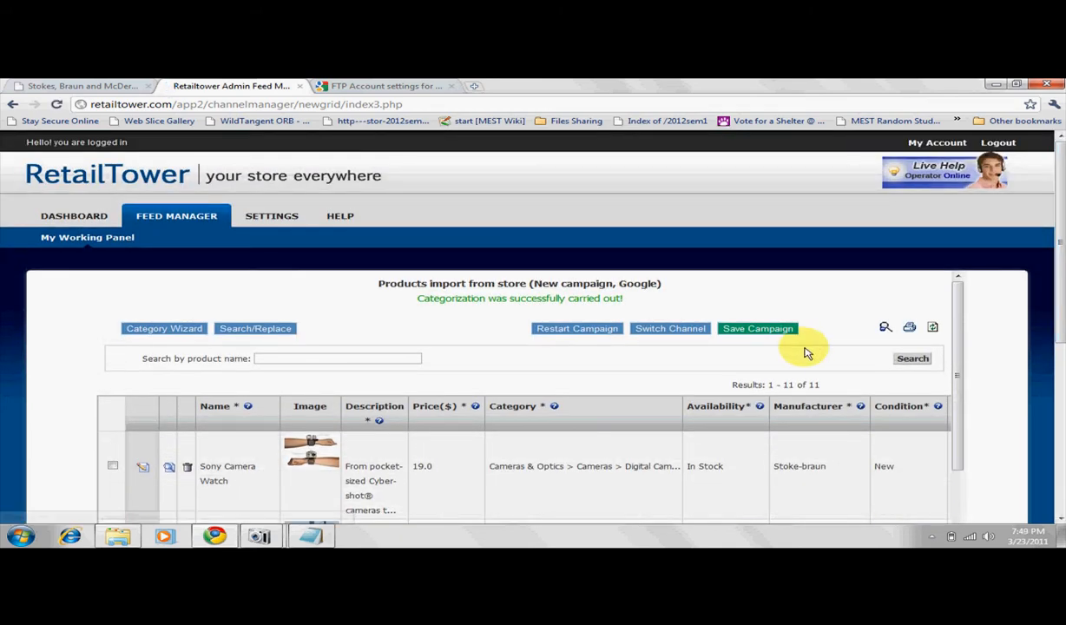
Select all products in the categorized Google campaign, open them together for editing, and update their records.
{"action": "scroll", "coordinate": [1062, 275], "scroll_direction": "down", "scroll_amount": 3}
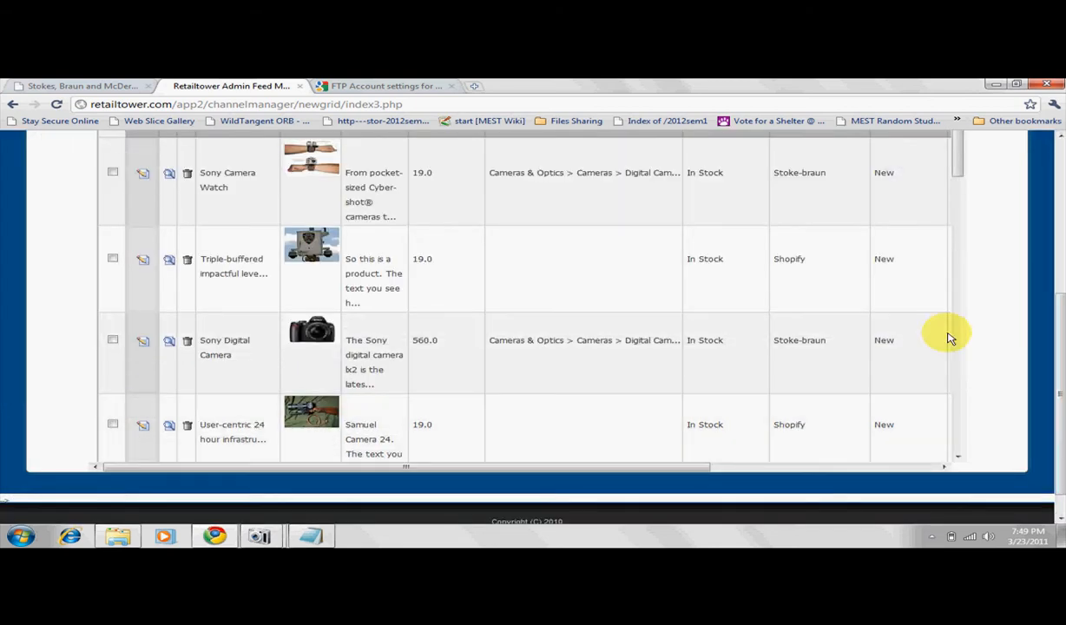
{"action": "scroll", "coordinate": [953, 340], "scroll_direction": "down", "scroll_amount": 5}
{"action": "left_click_drag", "start_coordinate": [956, 343], "coordinate": [959, 436]}
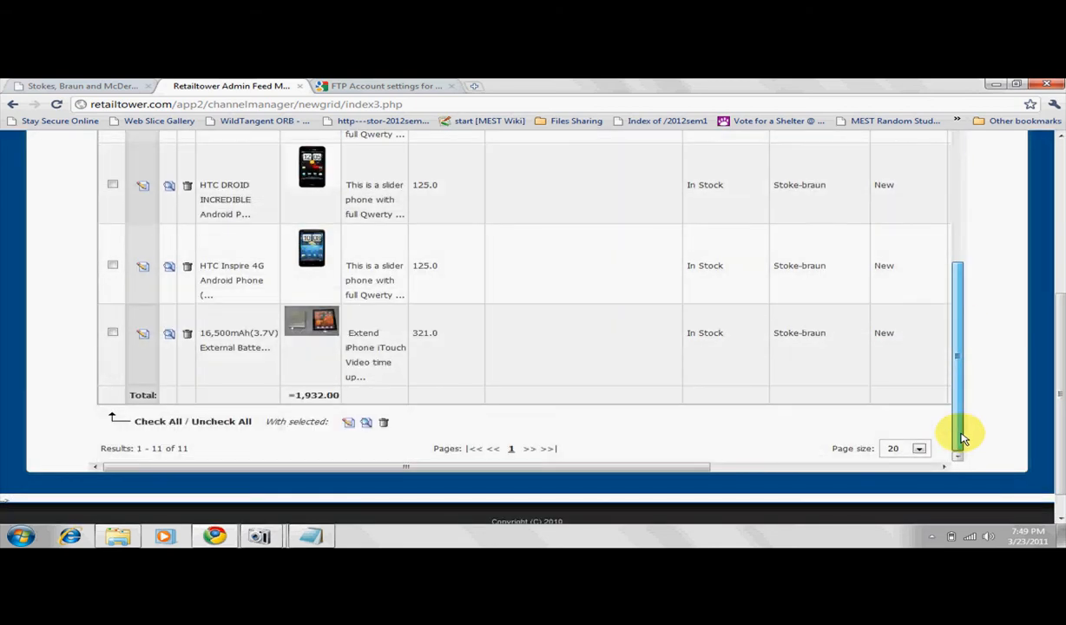
{"action": "left_click", "coordinate": [145, 422]}
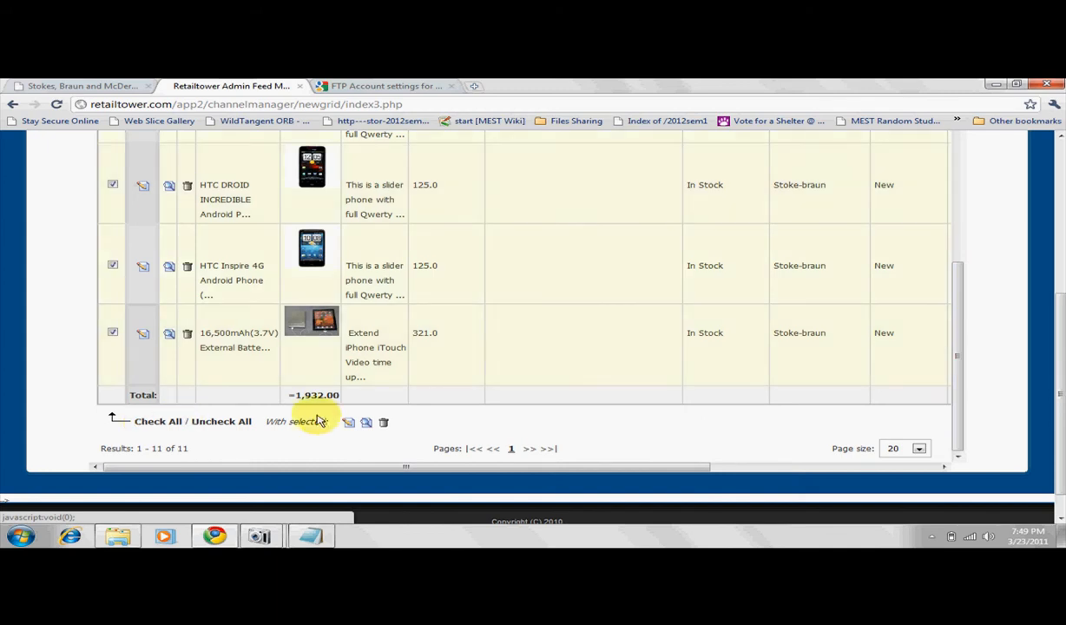
{"action": "left_click", "coordinate": [348, 425]}
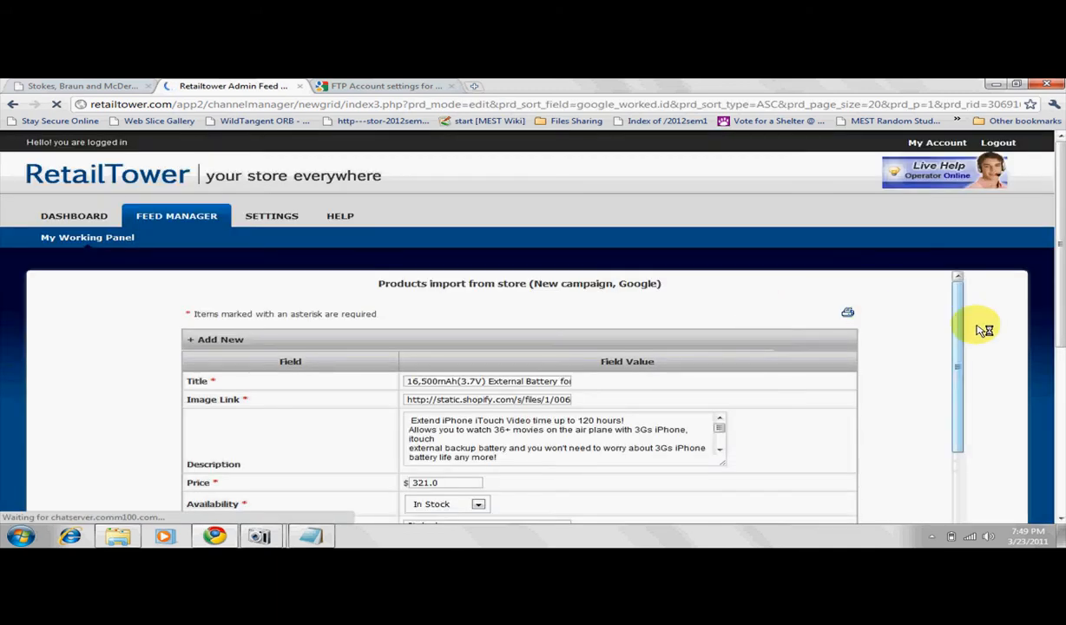
{"action": "left_click_drag", "start_coordinate": [1061, 224], "coordinate": [1054, 309]}
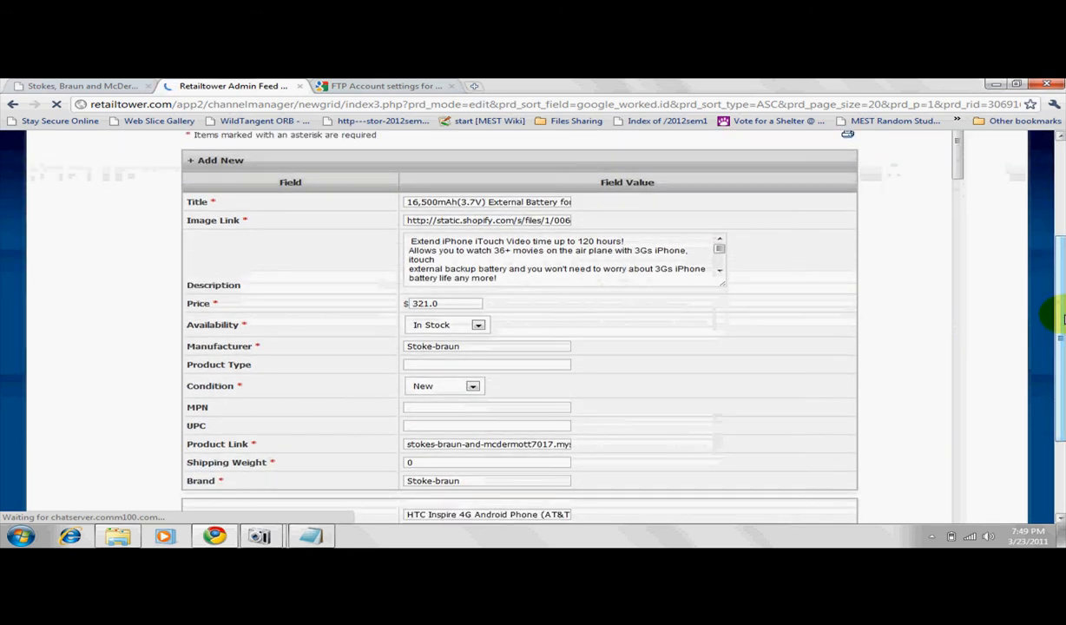
{"action": "left_click_drag", "start_coordinate": [959, 144], "coordinate": [958, 399]}
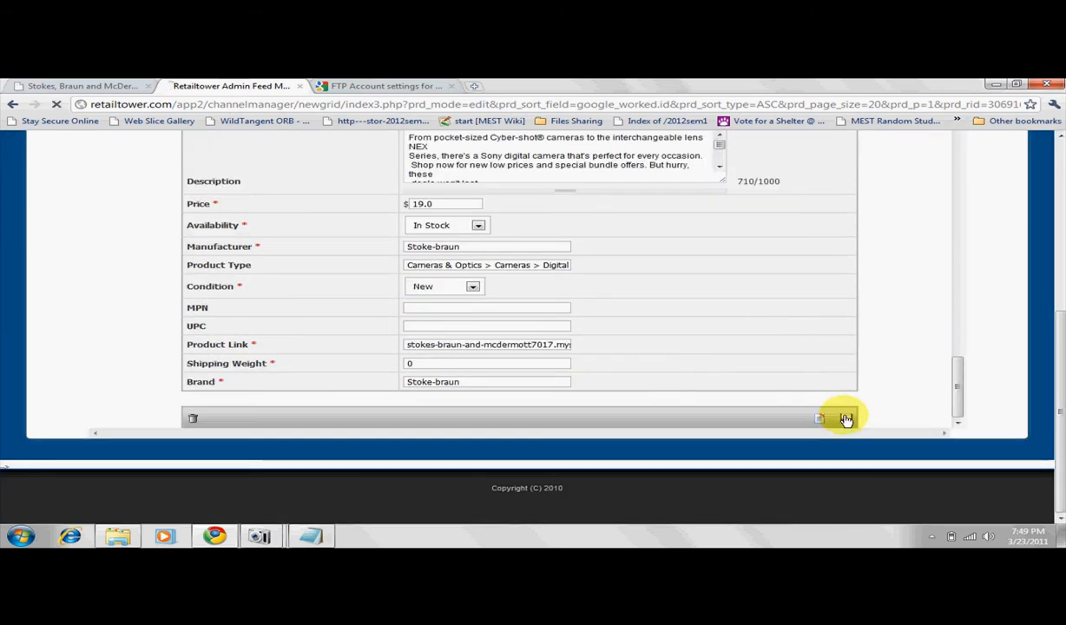
{"action": "left_click", "coordinate": [846, 419]}
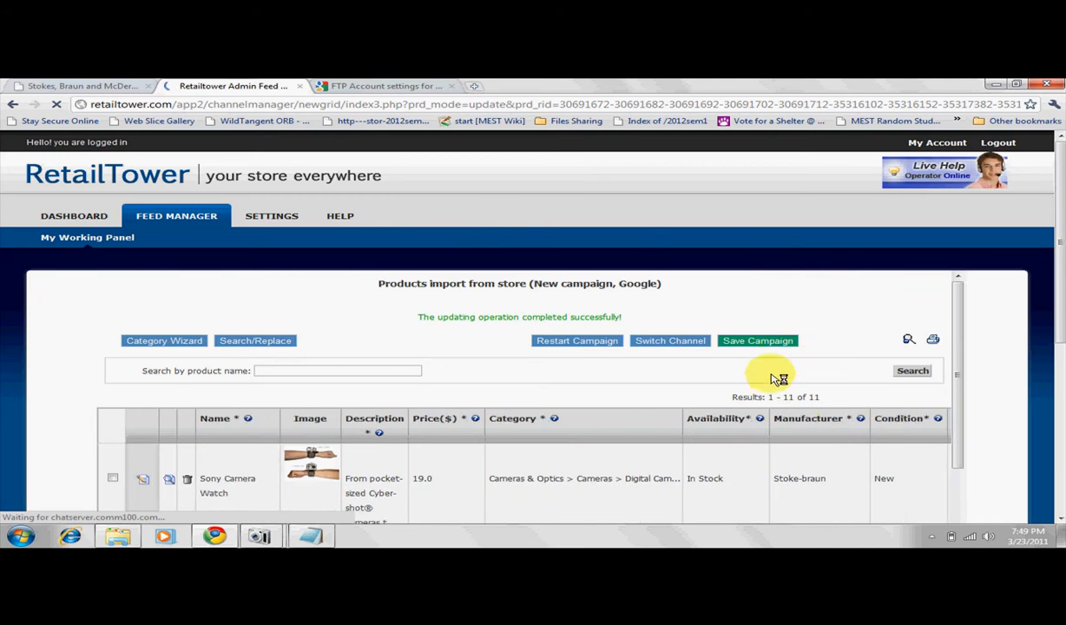
Save the Google campaign under the name "new campaign / google".
{"action": "left_click", "coordinate": [772, 343]}
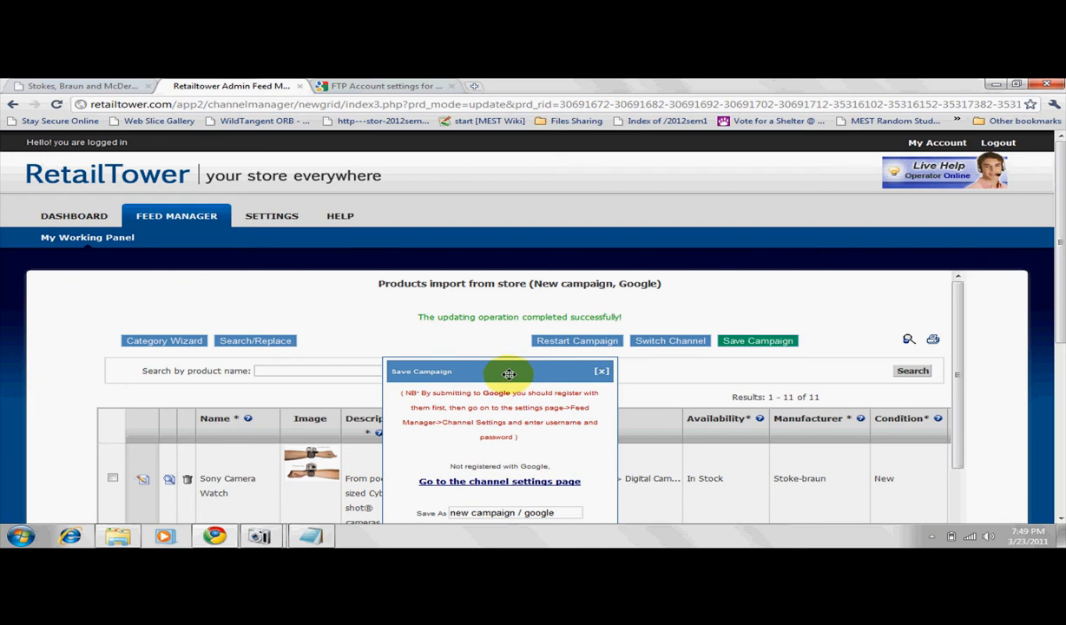
{"action": "left_click_drag", "start_coordinate": [508, 373], "coordinate": [527, 218]}
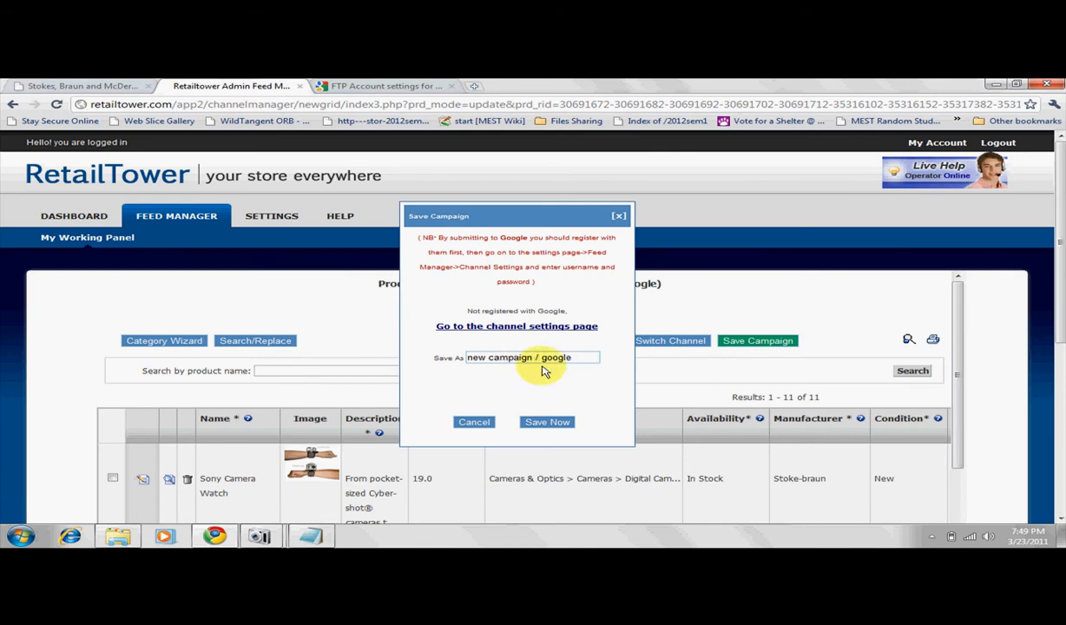
{"action": "left_click", "coordinate": [544, 424]}
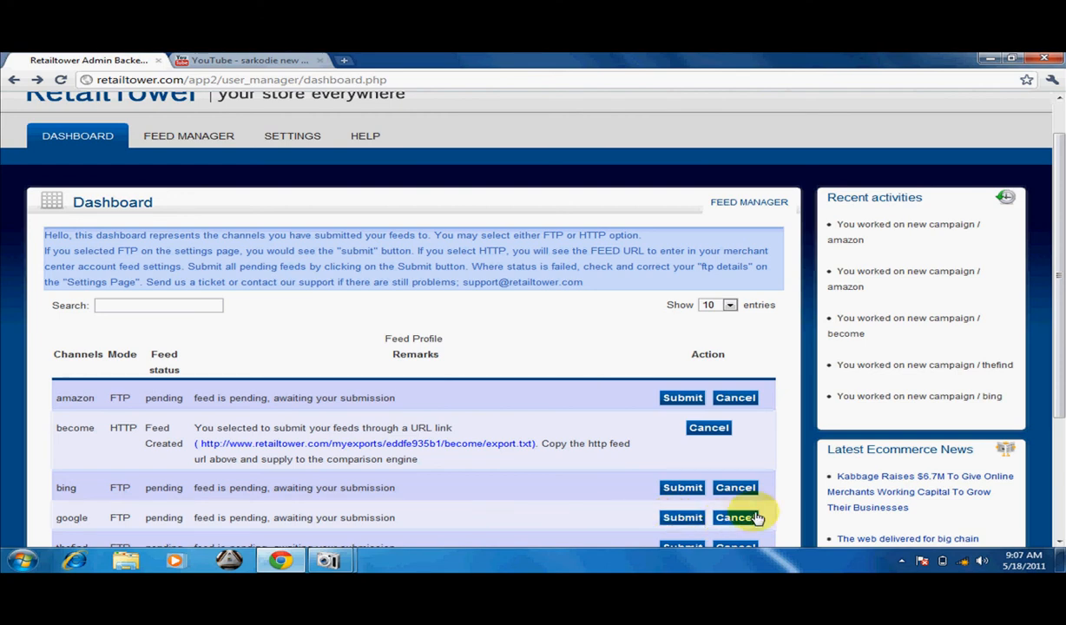
Examine the dashboard's feed statuses and submit options for each channel, and highlight the become channel's HTTP feed URL.
{"action": "left_click_drag", "start_coordinate": [1060, 383], "coordinate": [1061, 429]}
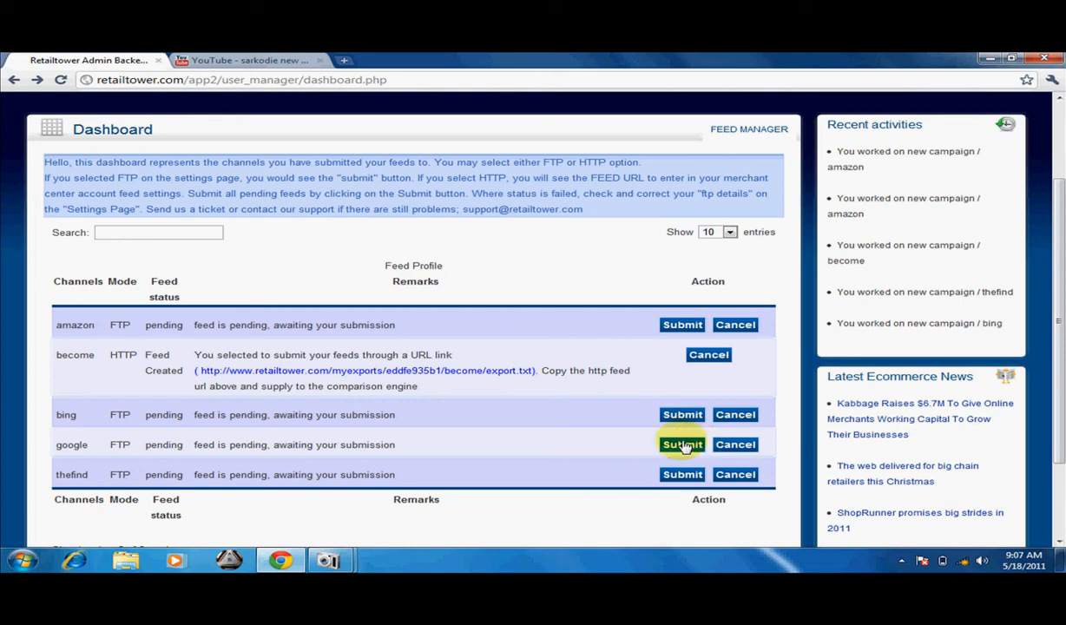
{"action": "left_click_drag", "start_coordinate": [1060, 369], "coordinate": [1062, 309]}
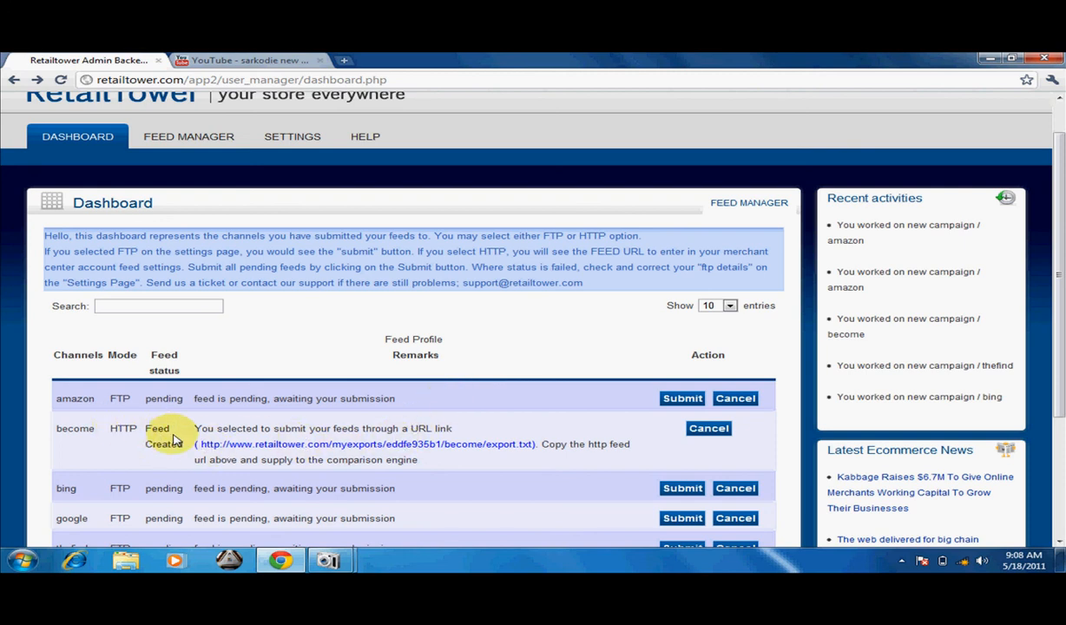
{"action": "left_click_drag", "start_coordinate": [201, 444], "coordinate": [529, 443]}
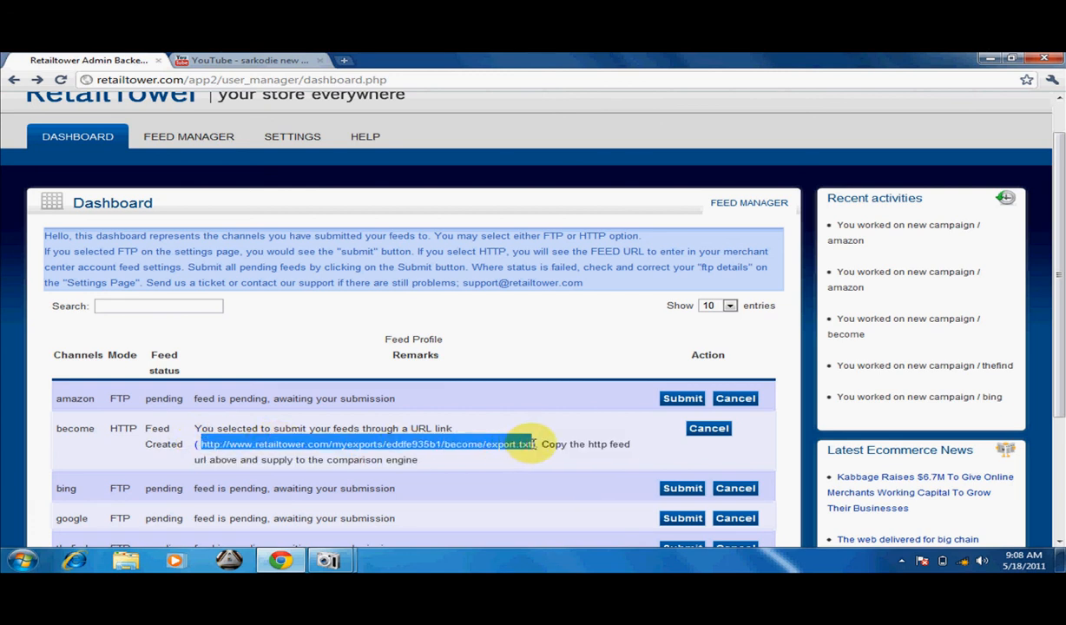
{"action": "left_click_drag", "start_coordinate": [537, 444], "coordinate": [524, 454]}
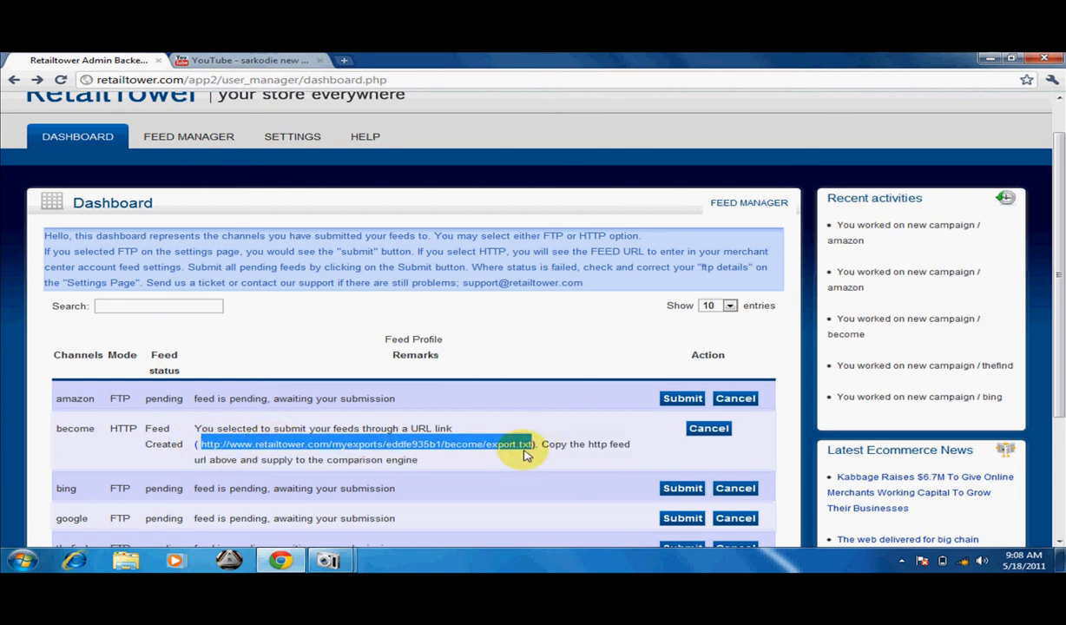
{"action": "left_click", "coordinate": [524, 434]}
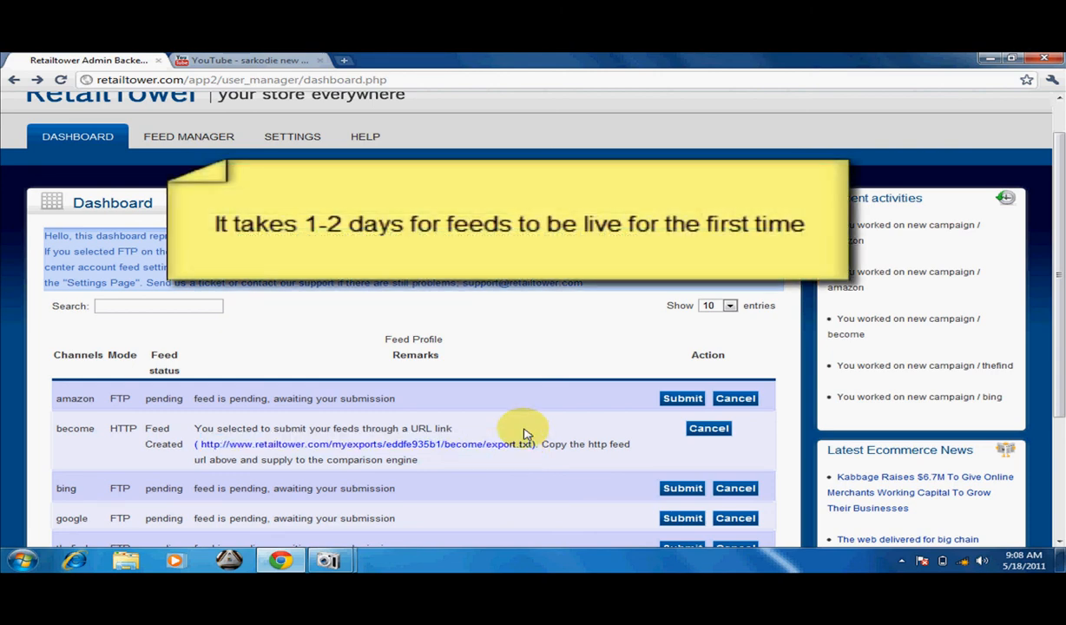